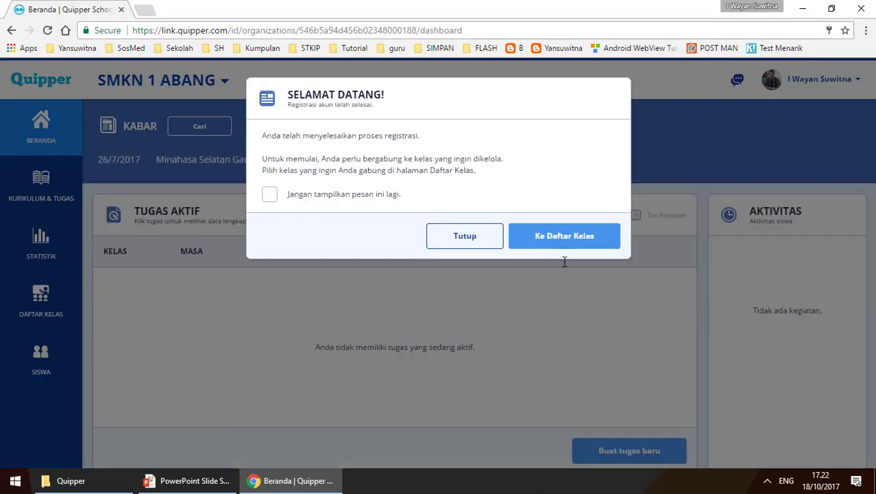
# - Dismiss the welcome message and review the assignments and student list of class XII TKJ 1
pyautogui.click(464, 235)
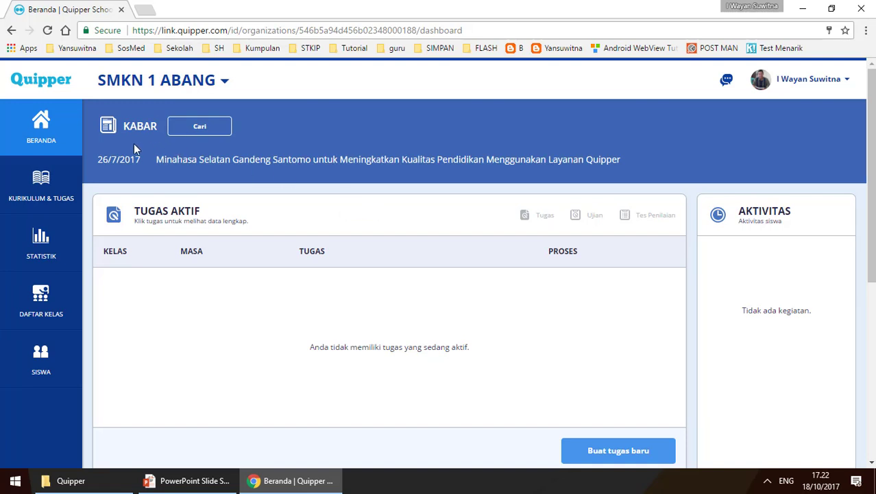
pyautogui.click(41, 296)
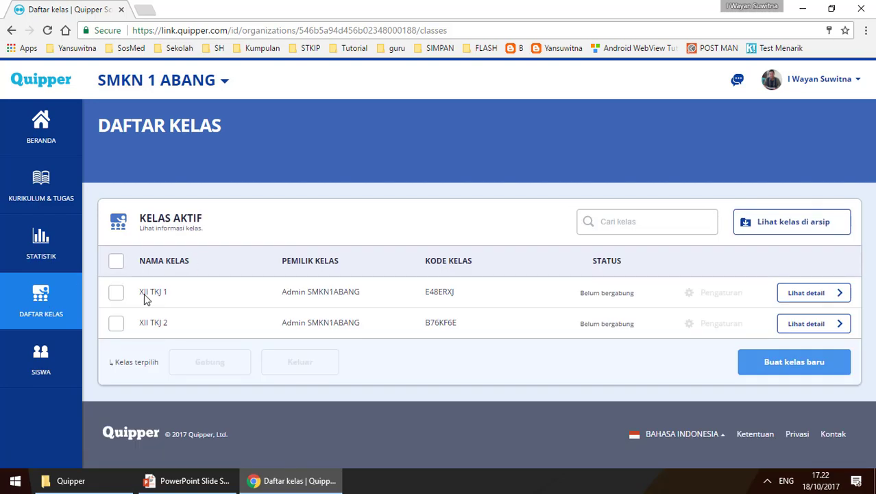
pyautogui.click(816, 299)
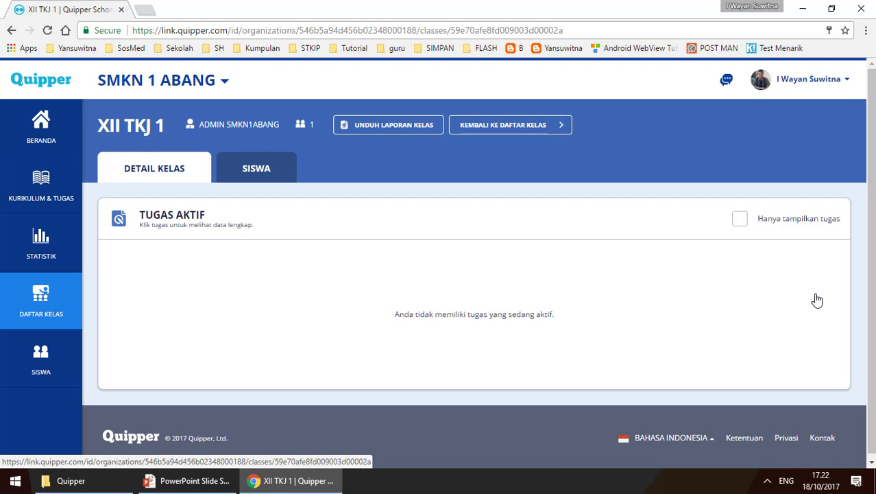
pyautogui.click(270, 172)
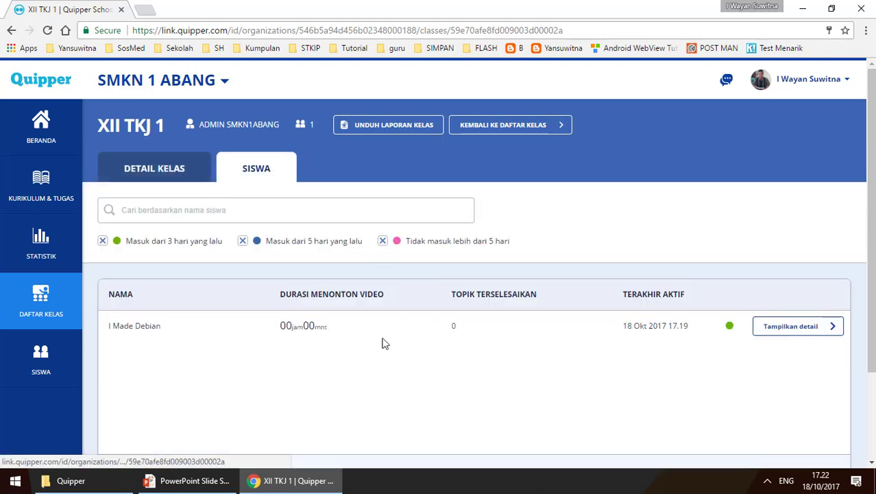
pyautogui.moveTo(134, 329); pyautogui.dragTo(205, 330)
pyautogui.click(206, 330)
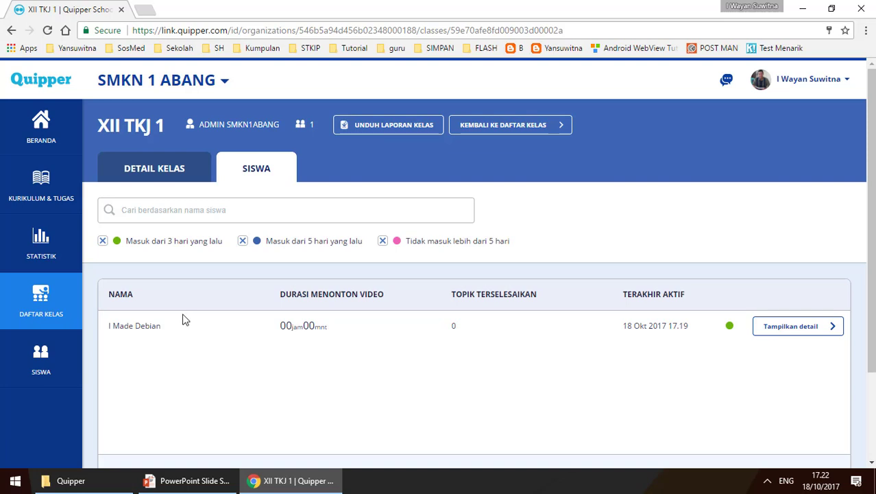
pyautogui.click(151, 171)
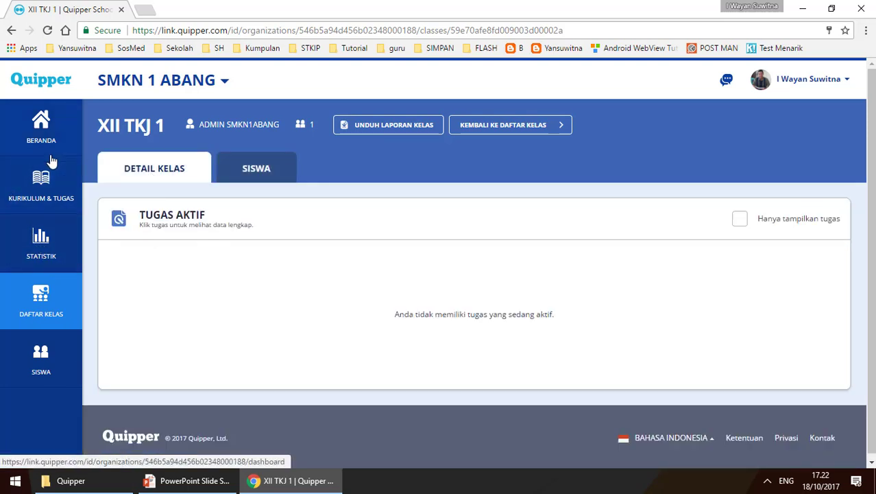
# - Show the school's own curriculum material (Materi sekolah saya) for all subjects (Semua bidang studi)
pyautogui.click(58, 198)
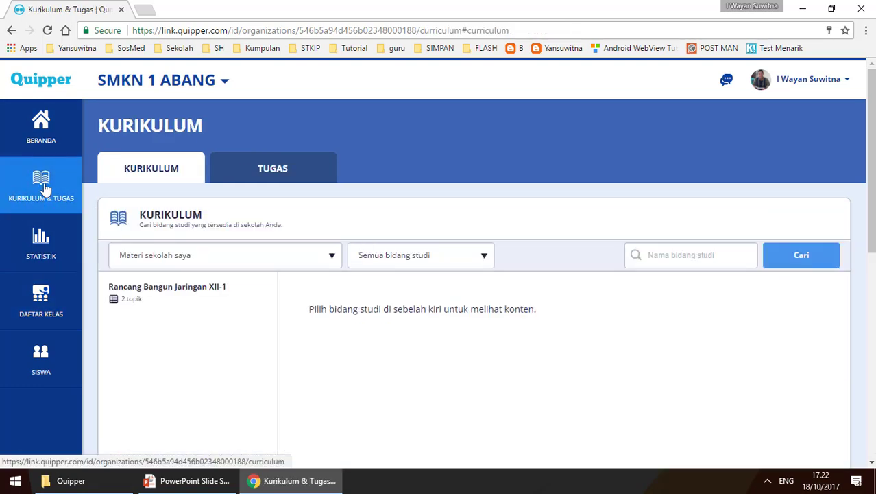
pyautogui.click(250, 169)
pyautogui.click(165, 171)
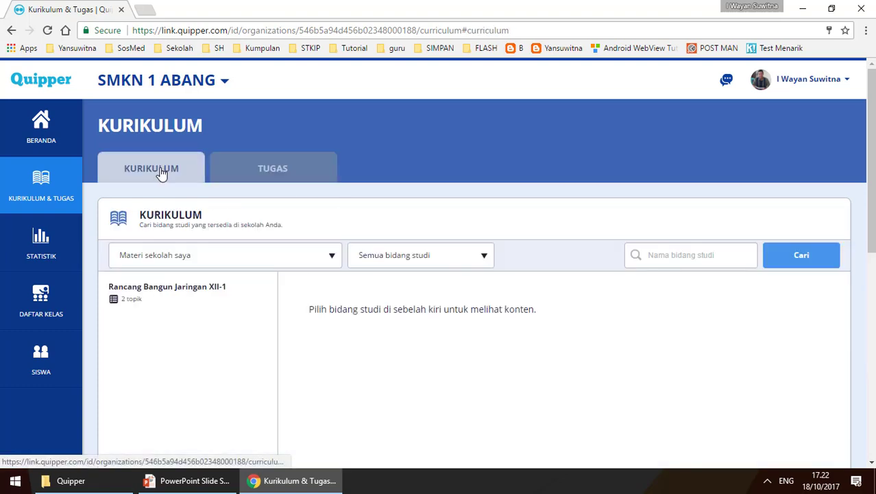
pyautogui.click(228, 258)
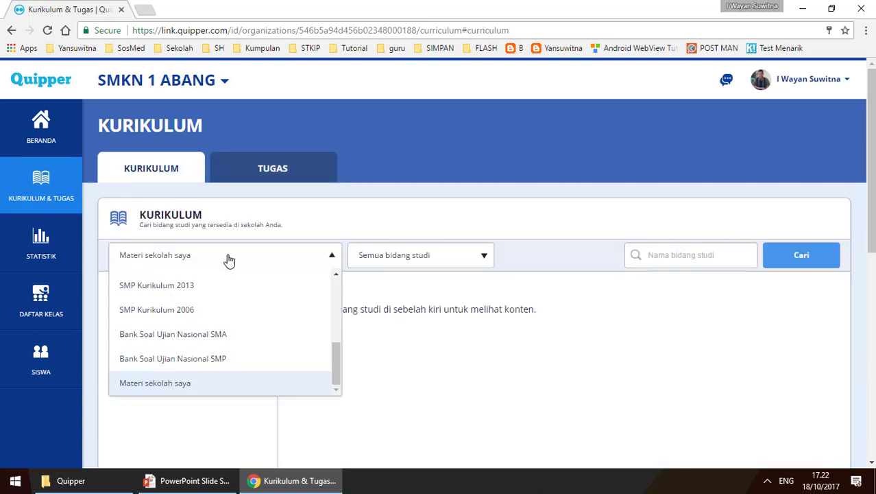
pyautogui.click(158, 383)
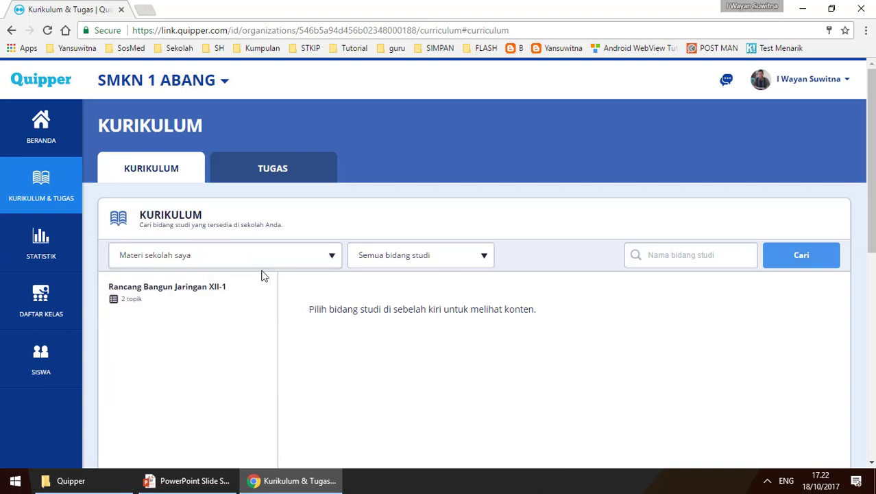
pyautogui.click(363, 260)
pyautogui.click(399, 284)
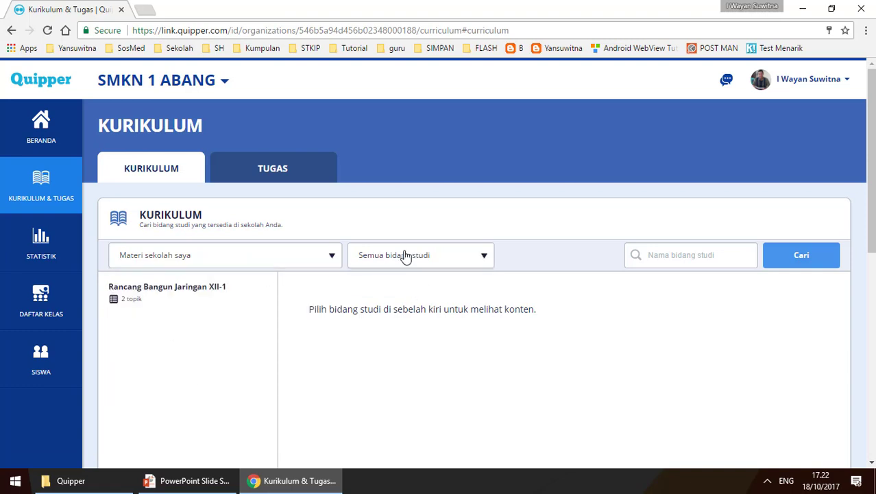
# - Open the module "Skema pengalamatan jaringan IP hirarkikal" in the subject Rancang Bangun Jaringan XII-1
pyautogui.click(174, 294)
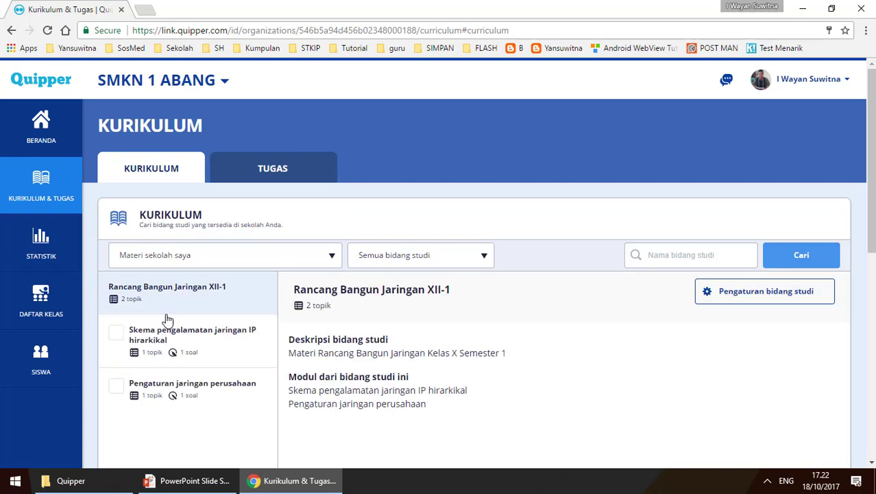
pyautogui.scroll(-1, 176, 314)
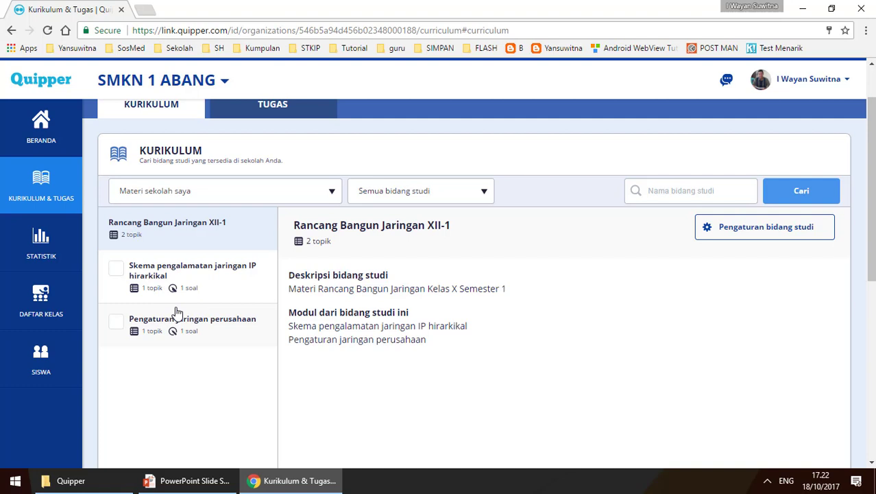
pyautogui.click(152, 269)
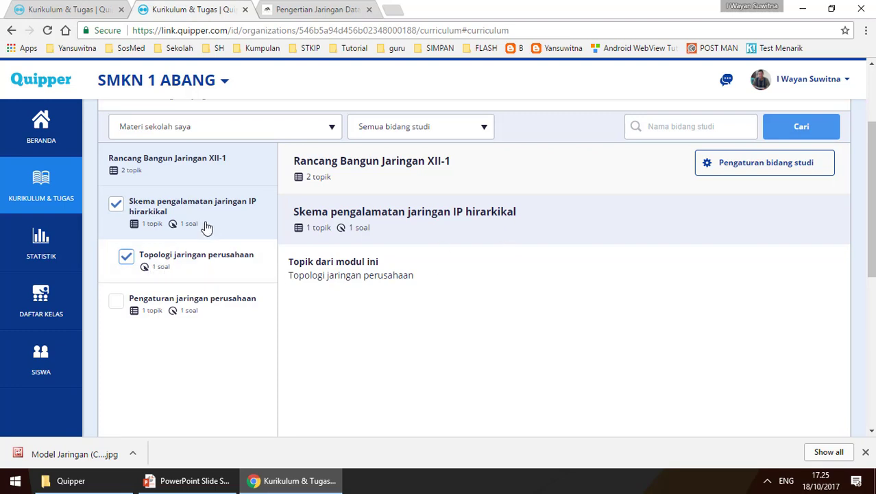
# - Deselect the topic "Topologi jaringan perusahaan" and toggle its parent module's selection on and off again
pyautogui.scroll(2, 208, 226)
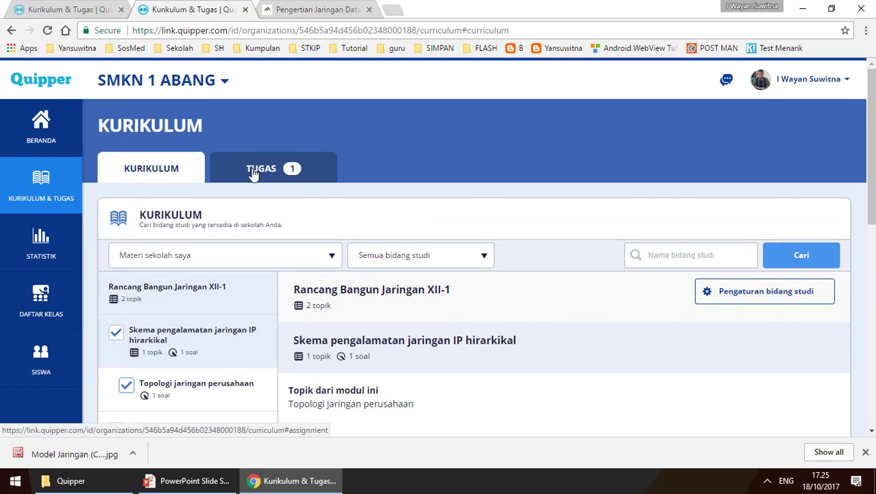
pyautogui.scroll(-2, 141, 290)
pyautogui.click(126, 320)
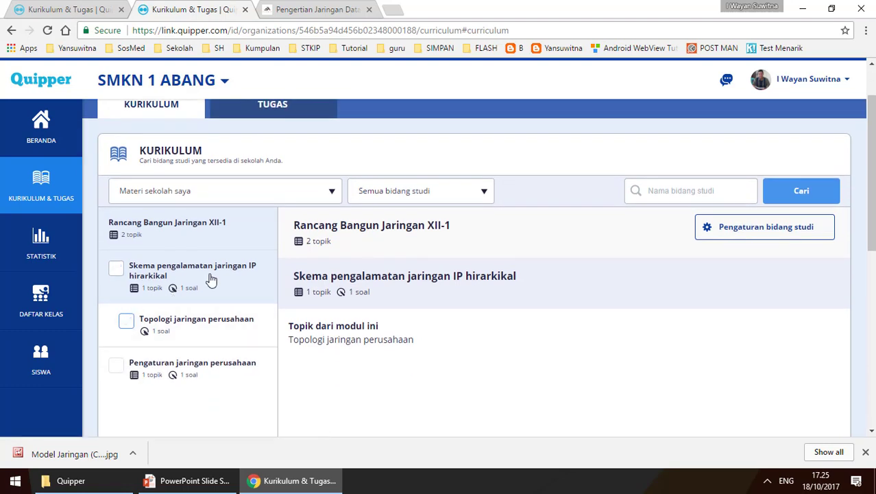
pyautogui.scroll(2, 209, 281)
pyautogui.scroll(-2, 158, 282)
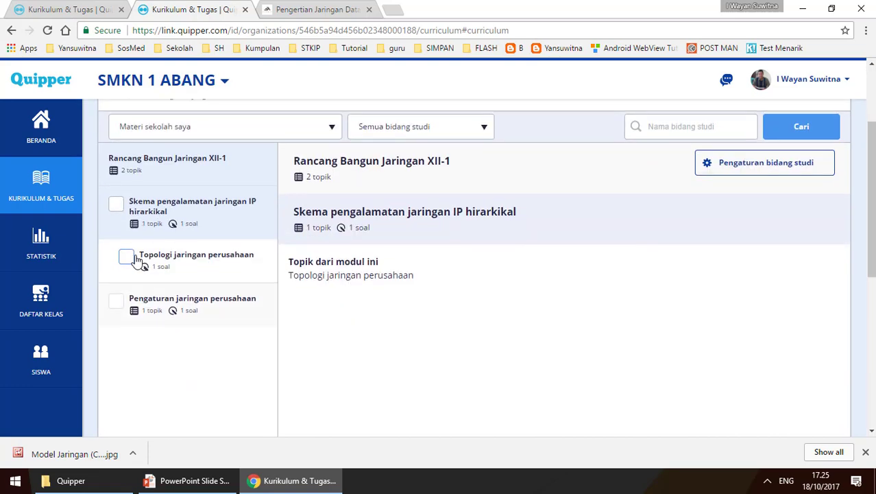
pyautogui.click(116, 204)
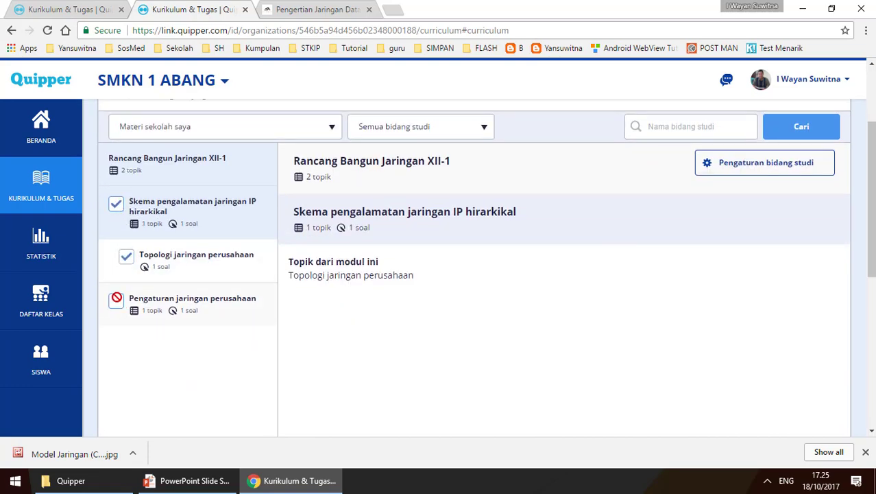
pyautogui.scroll(2, 108, 343)
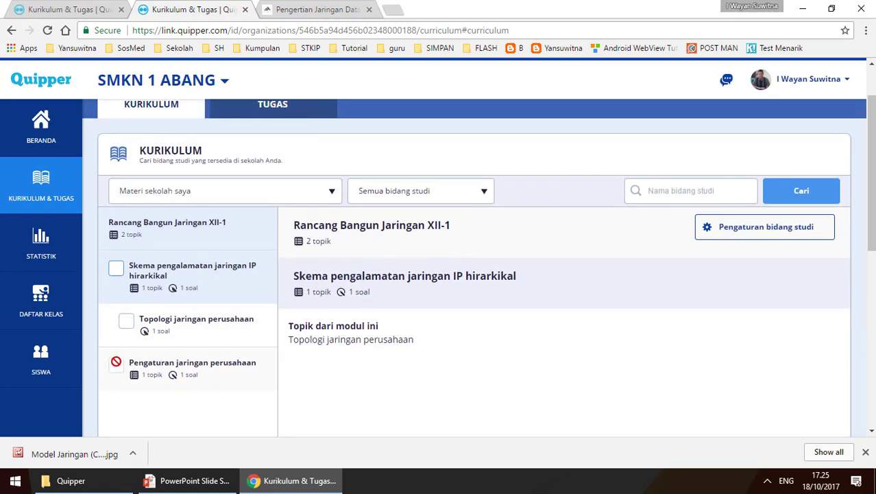
pyautogui.scroll(-2, 137, 343)
# - Add the topic "IP Address" from Pengaturan jaringan perusahaan and the topic "Topologi jaringan perusahaan" to the assignment
pyautogui.click(210, 308)
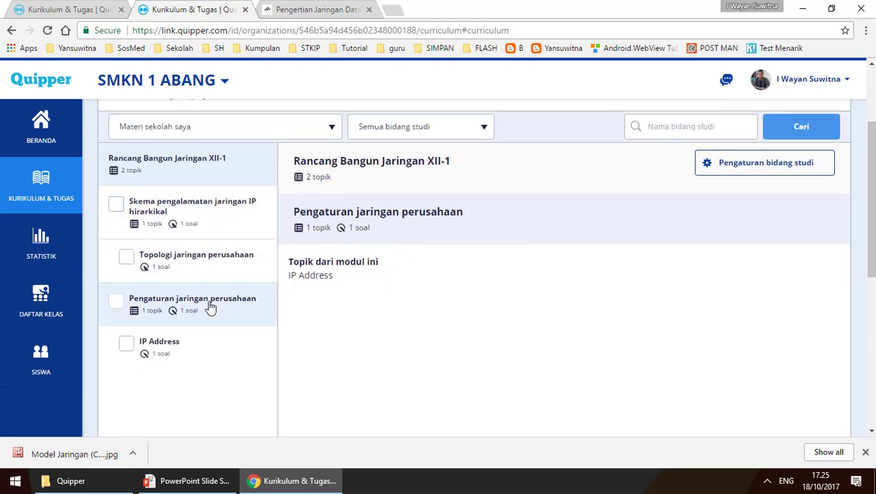
pyautogui.click(166, 352)
pyautogui.click(126, 345)
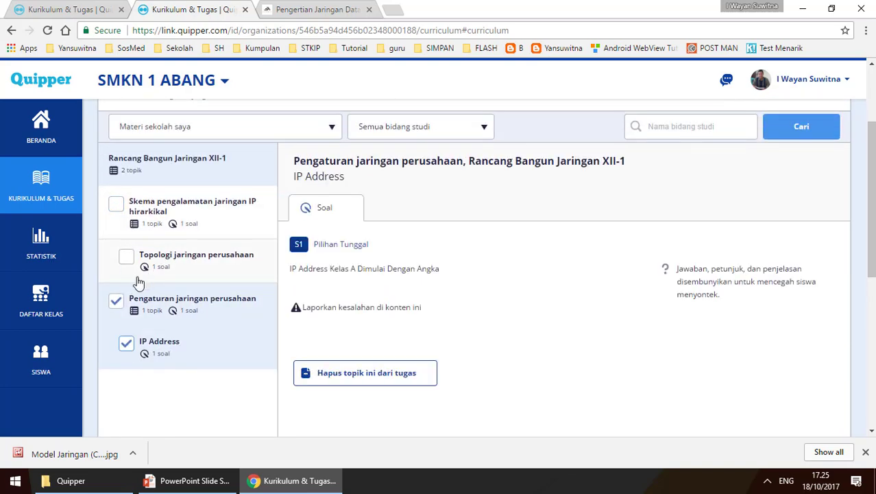
pyautogui.click(128, 261)
pyautogui.scroll(4, 249, 274)
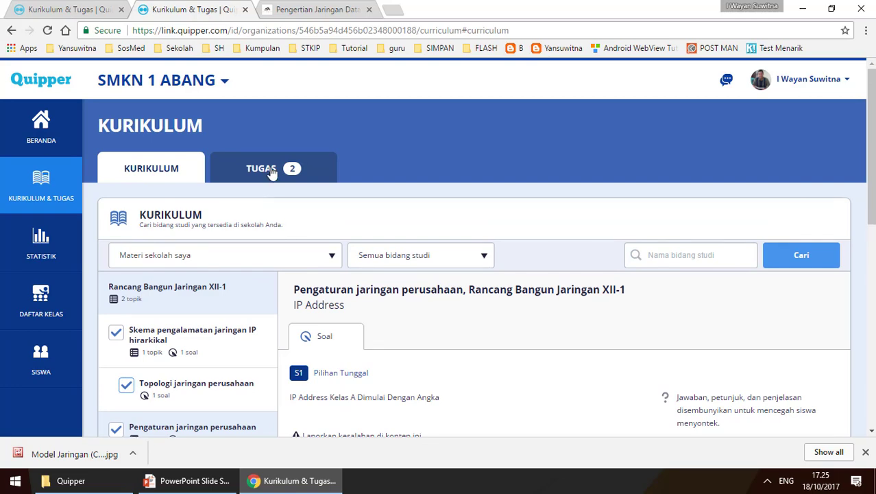
# - Remove the "IP Address" topic from the assignment selection
pyautogui.scroll(-1, 276, 187)
pyautogui.scroll(-1, 280, 190)
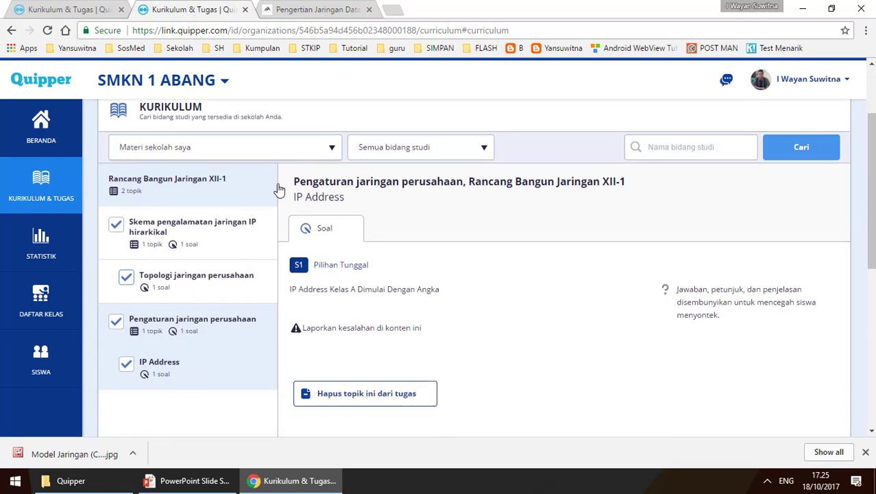
pyautogui.click(127, 341)
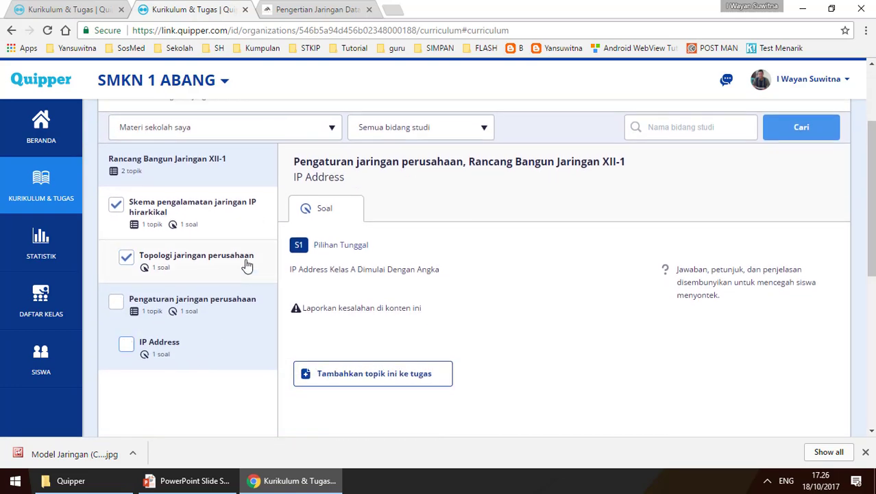
pyautogui.scroll(2, 243, 252)
pyautogui.scroll(-1, 243, 254)
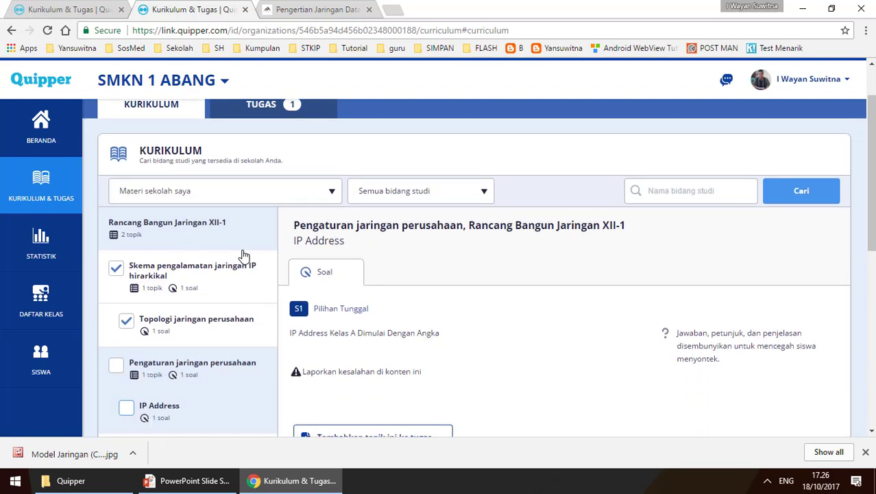
pyautogui.scroll(1, 236, 259)
pyautogui.scroll(-3, 133, 298)
pyautogui.scroll(3, 215, 209)
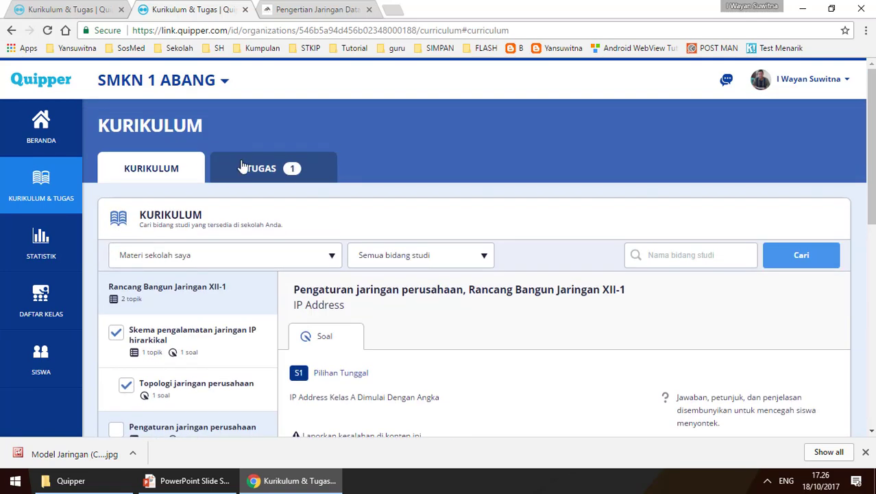
# - Open the assignment page and review the selected topic and the class requirement under Pengaturan Tugas
pyautogui.click(288, 169)
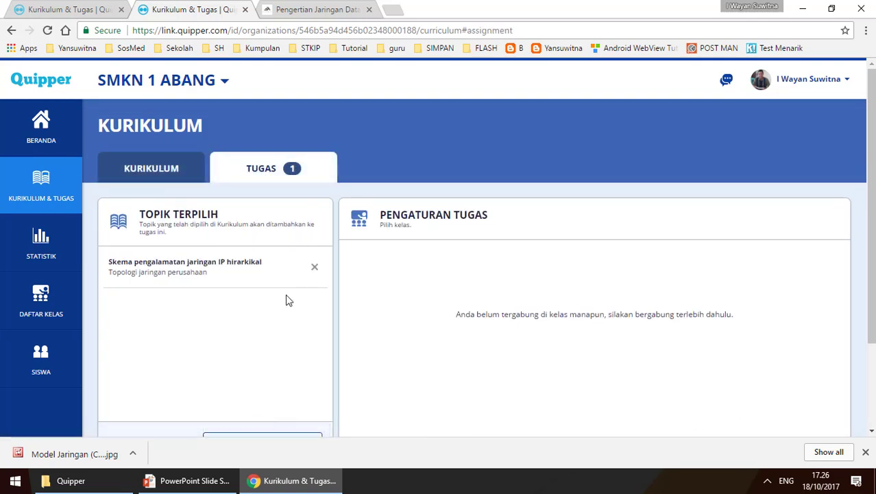
pyautogui.scroll(-1, 197, 242)
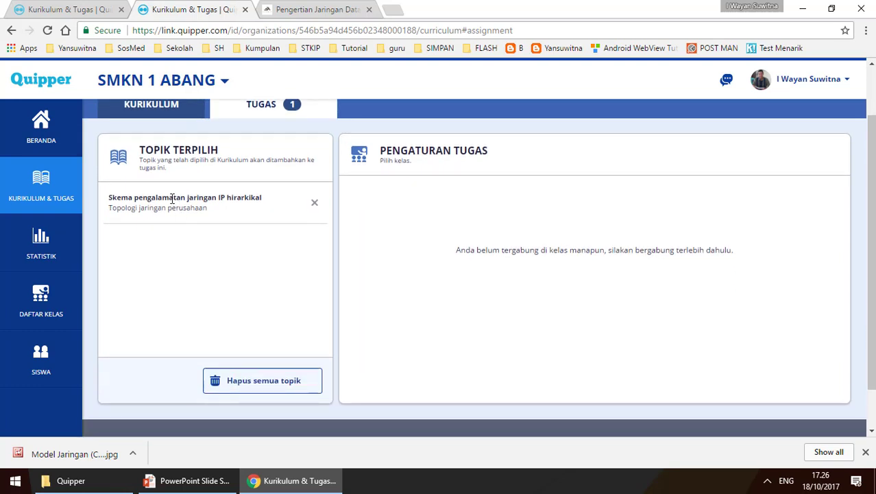
pyautogui.scroll(1, 183, 226)
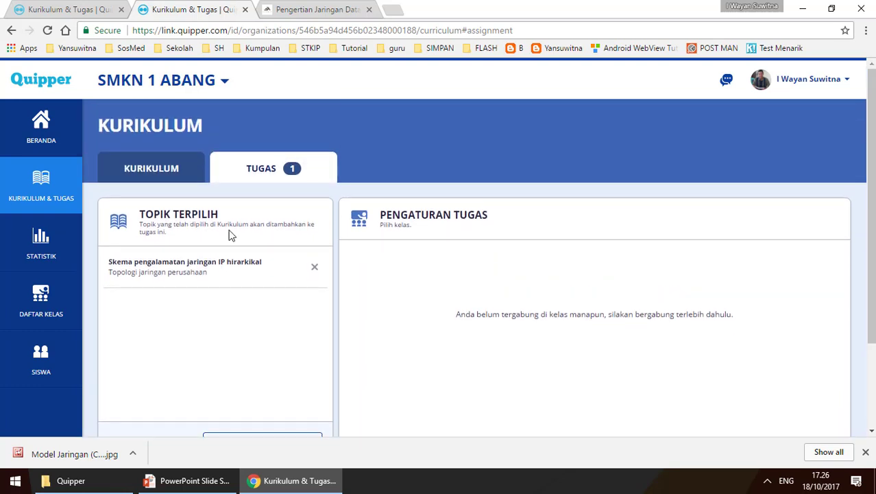
pyautogui.moveTo(462, 313); pyautogui.dragTo(746, 323)
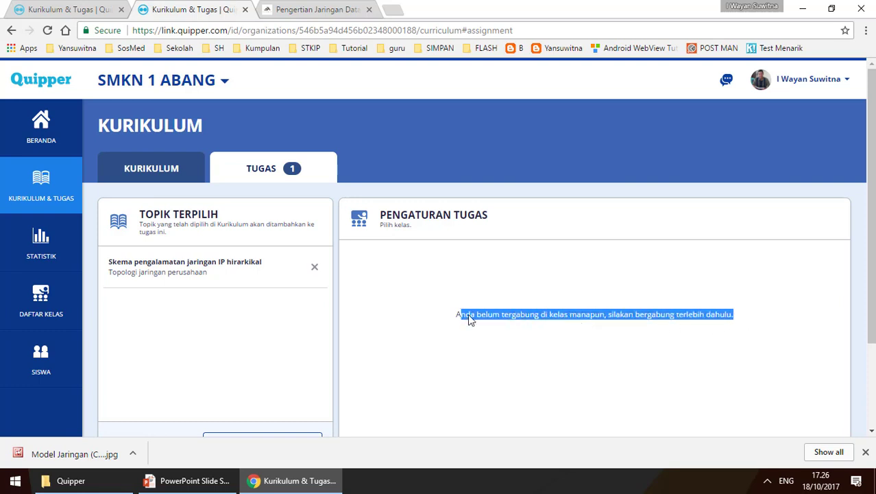
pyautogui.moveTo(454, 316); pyautogui.dragTo(755, 315)
pyautogui.click(456, 254)
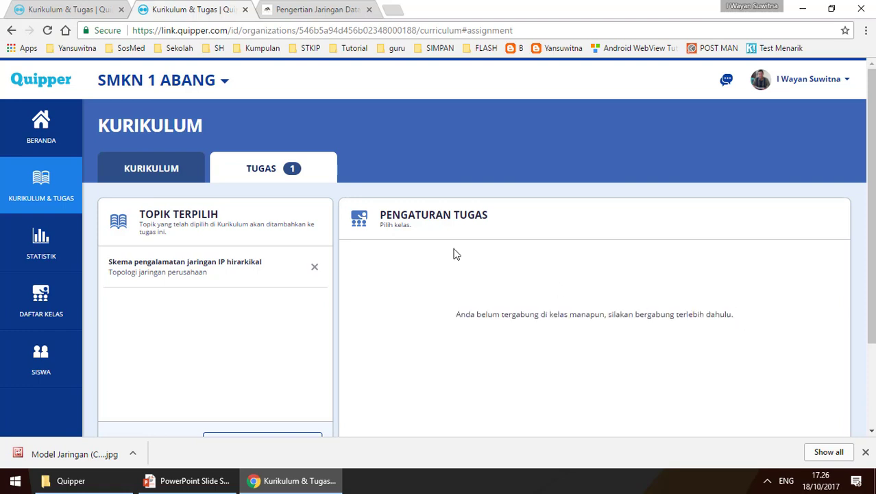
pyautogui.scroll(-1, 391, 172)
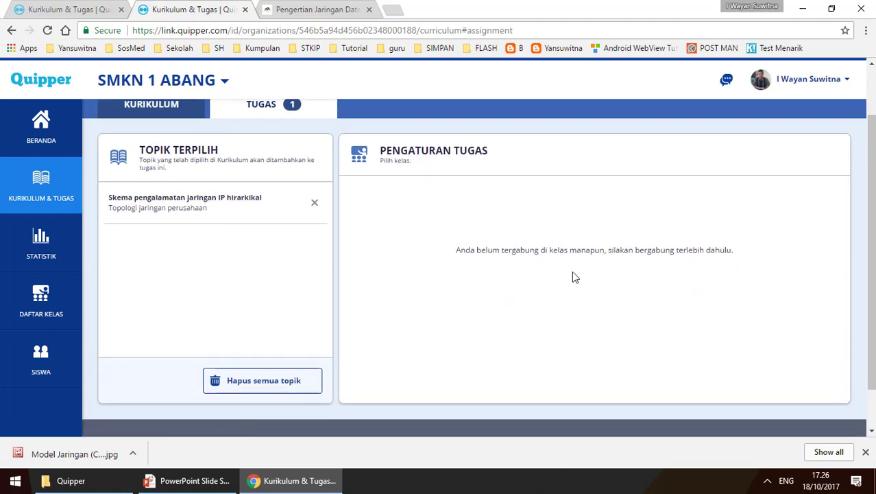
pyautogui.scroll(1, 422, 252)
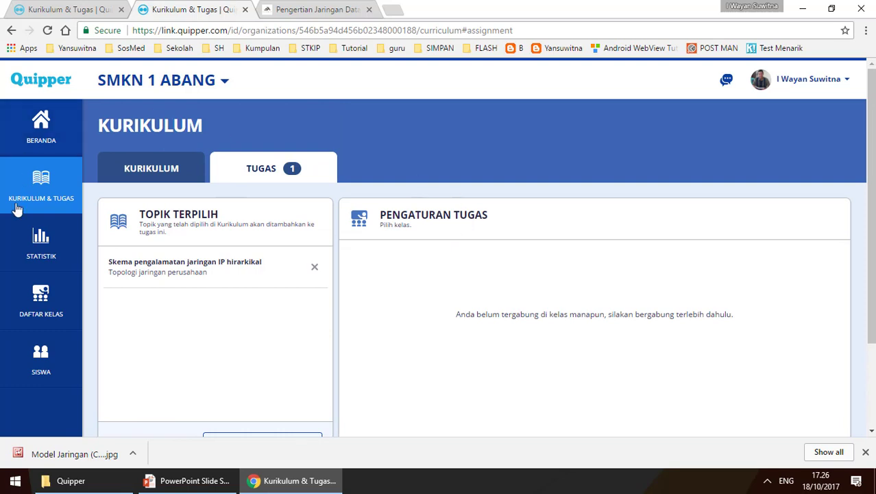
# - Join the class XII TKJ 1 from the list of active classes
pyautogui.click(40, 302)
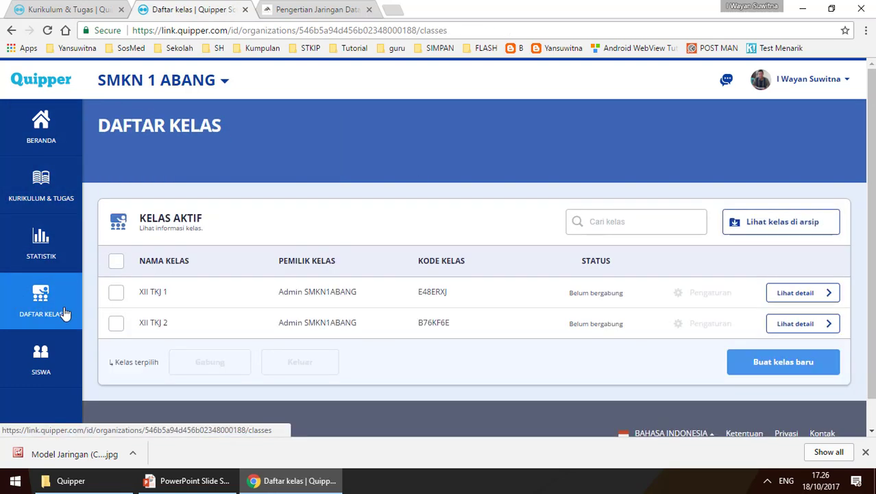
pyautogui.click(115, 295)
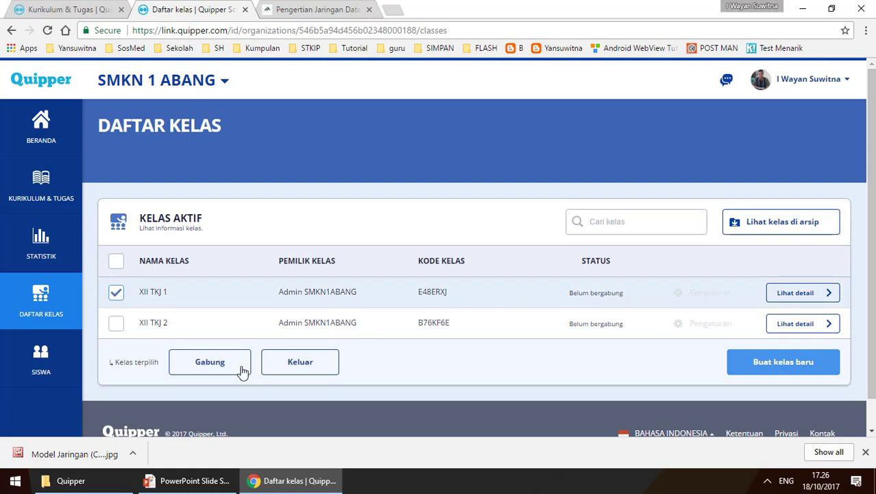
pyautogui.click(203, 364)
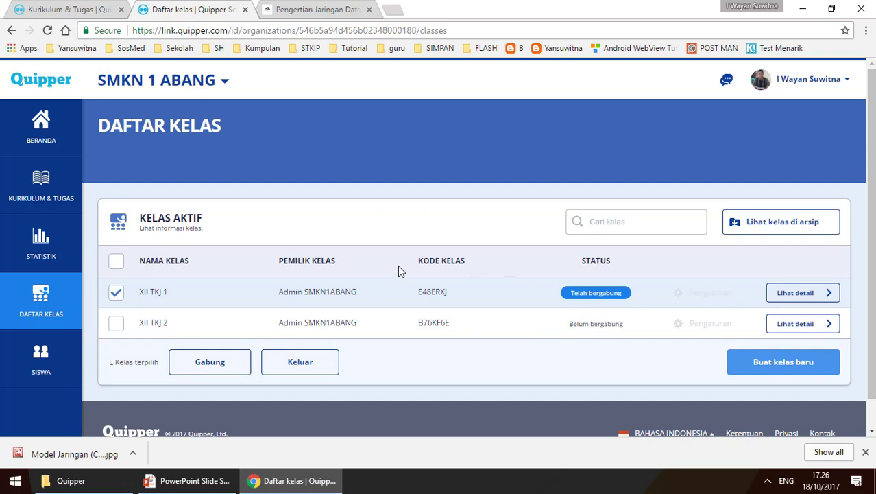
# - Return to the assignment page and remove the topic "Topologi jaringan perusahaan" from the selected topics
pyautogui.click(39, 199)
pyautogui.click(253, 170)
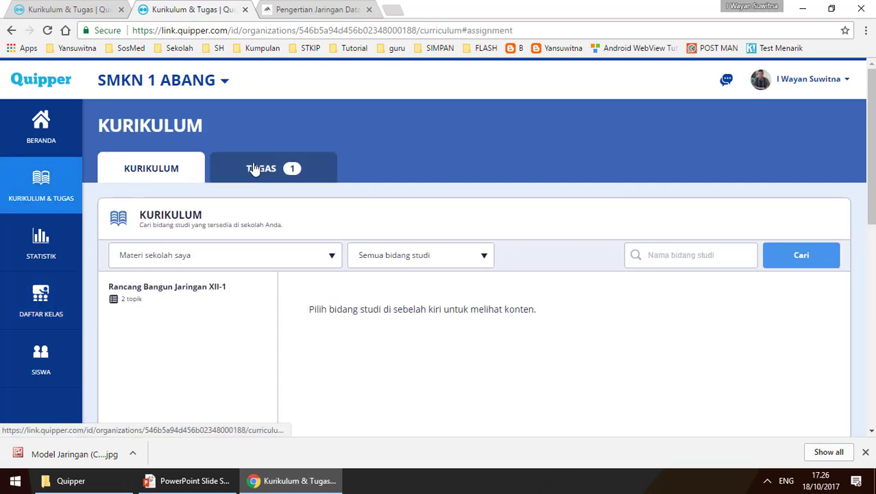
pyautogui.scroll(-3, 193, 280)
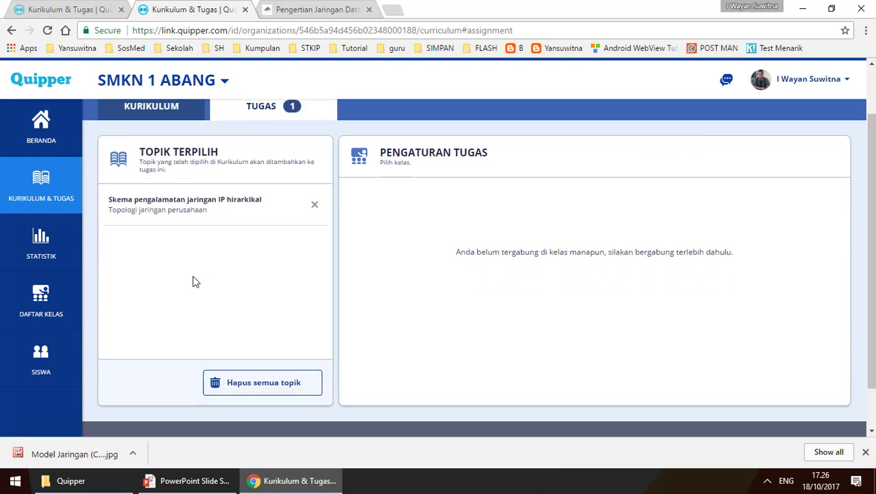
pyautogui.scroll(2, 243, 344)
pyautogui.click(314, 218)
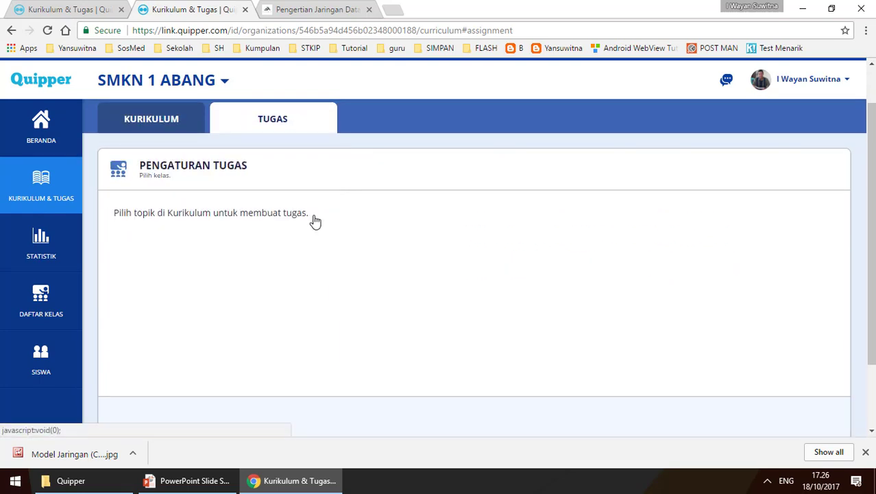
# - Add the topic "Topologi jaringan perusahaan" from the Skema pengalamatan jaringan IP hirarkikal module of Rancang Bangun Jaringan XII-1 to the assignment again
pyautogui.click(154, 132)
pyautogui.scroll(-1, 219, 278)
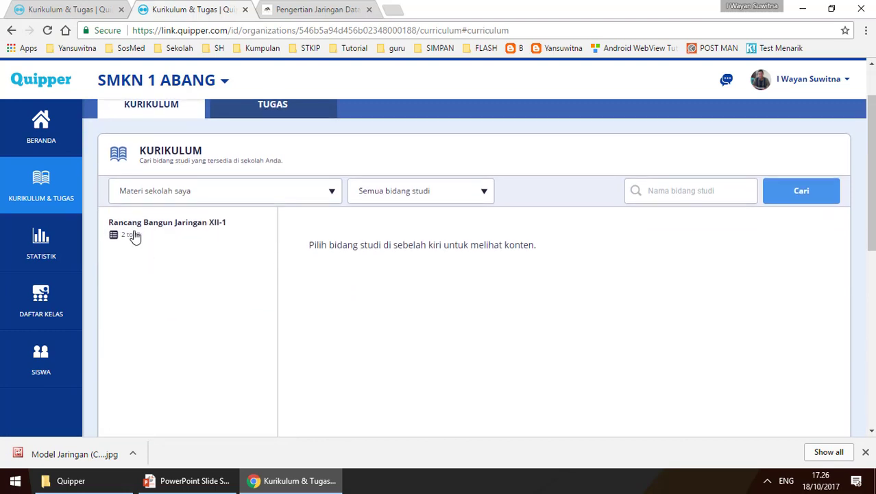
pyautogui.click(133, 234)
pyautogui.scroll(-1, 133, 235)
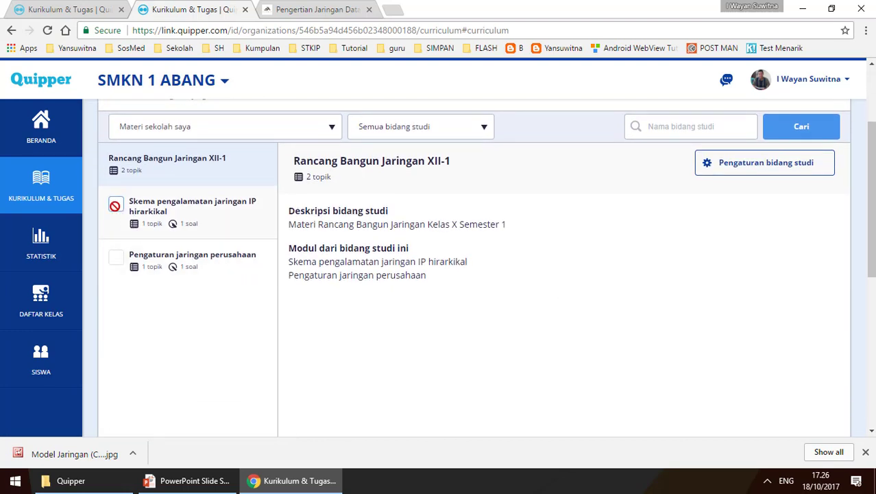
pyautogui.click(194, 227)
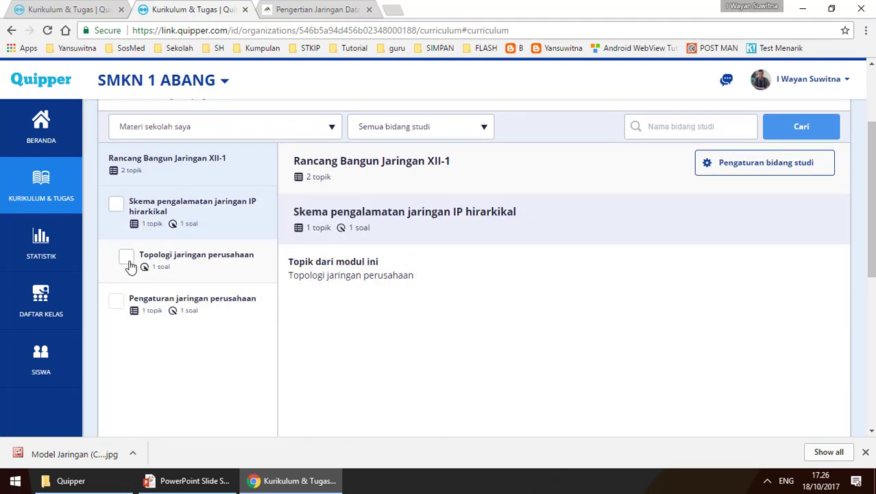
pyautogui.scroll(1, 264, 229)
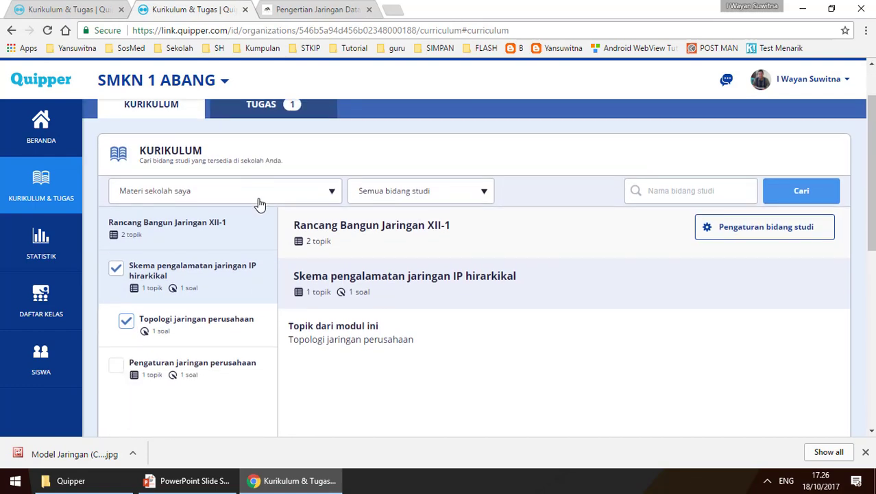
# - Open the assignment page and check the class requirement shown under Pengaturan Tugas
pyautogui.click(268, 111)
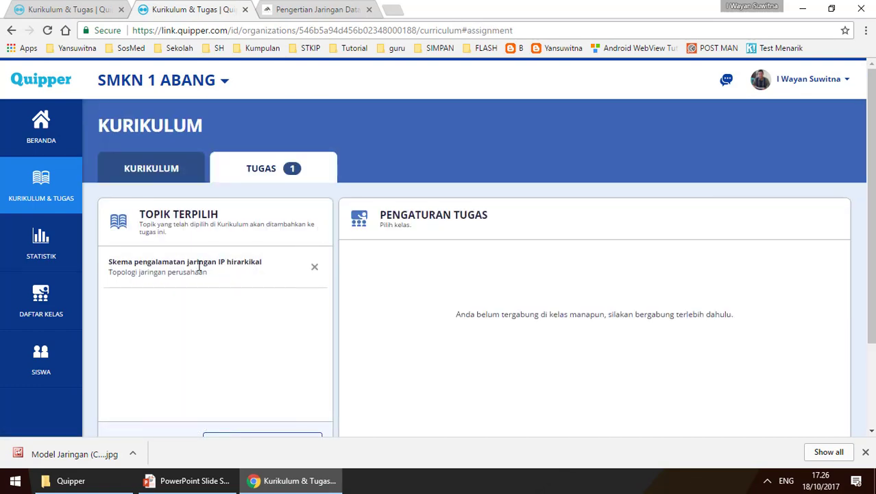
pyautogui.scroll(-1, 193, 264)
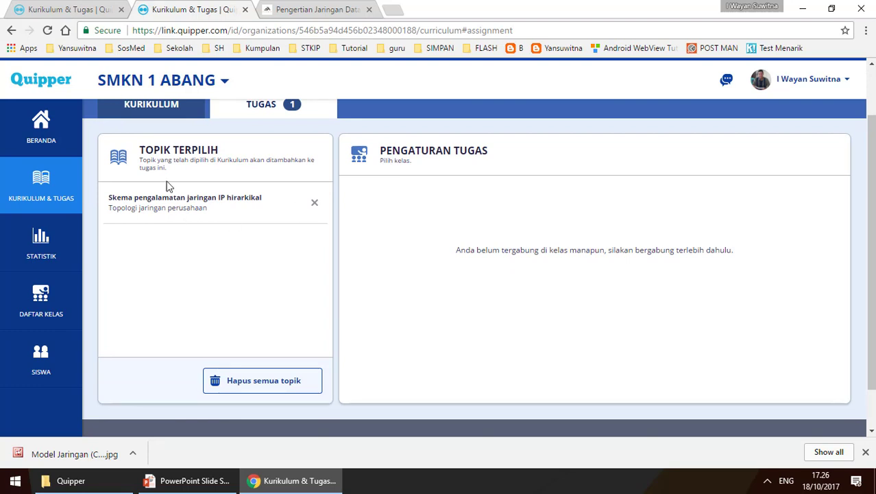
pyautogui.moveTo(457, 250); pyautogui.dragTo(732, 251)
pyautogui.scroll(1, 349, 256)
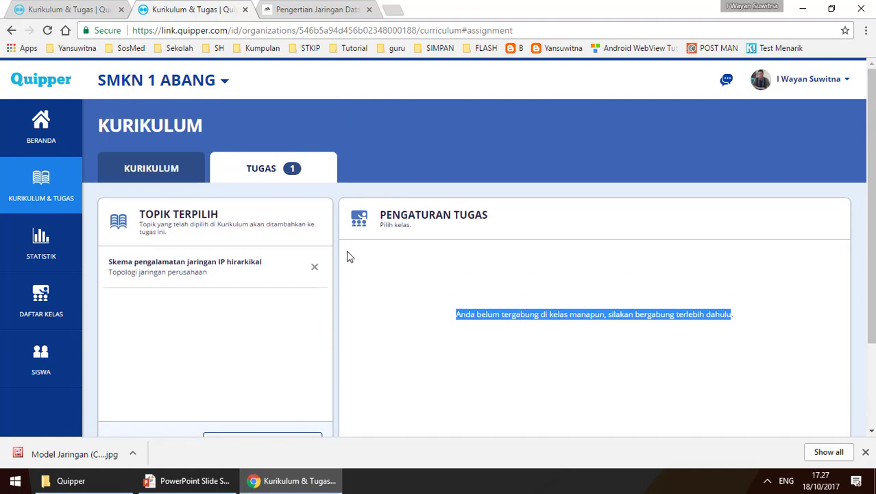
# - Review the details and student list of class XII TKJ 1, ending on the school's student page
pyautogui.click(39, 305)
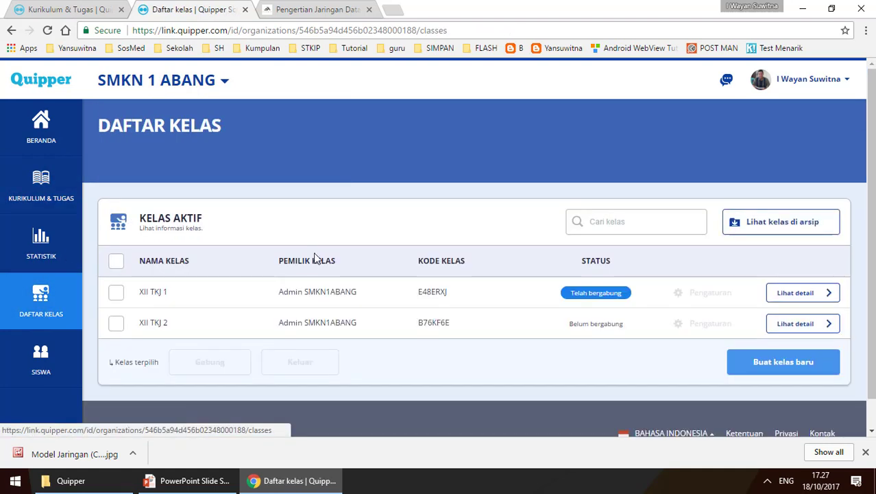
pyautogui.click(792, 293)
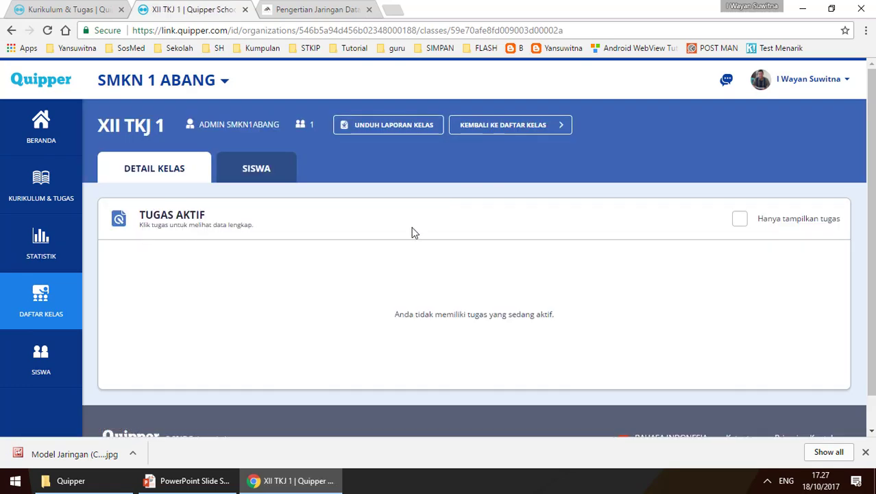
pyautogui.click(257, 172)
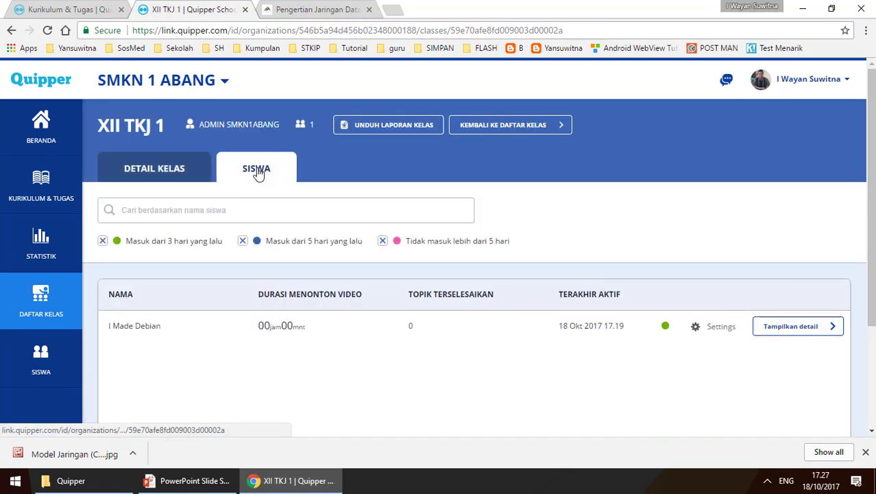
pyautogui.click(156, 177)
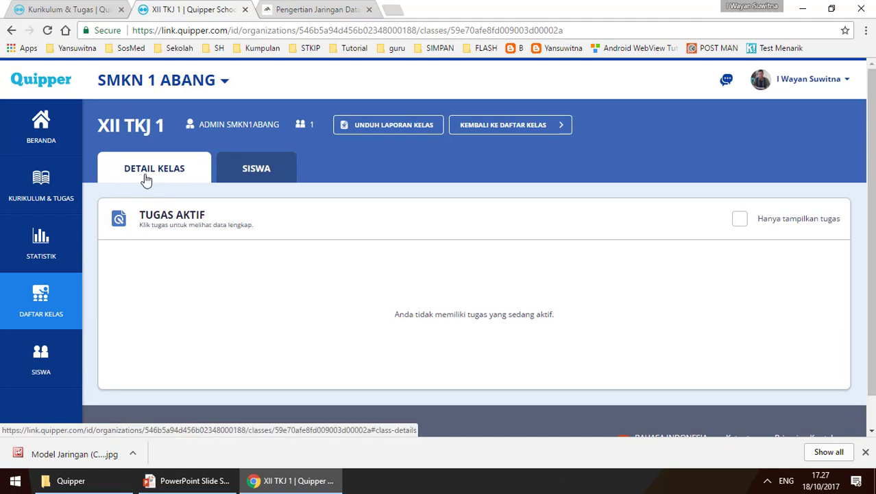
pyautogui.click(47, 370)
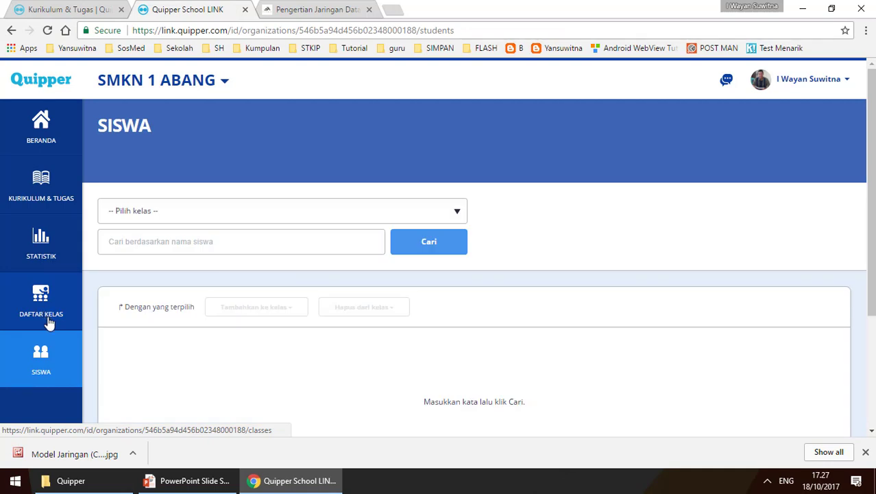
# - Join the class XII TKJ 2 from the list of active classes
pyautogui.click(21, 319)
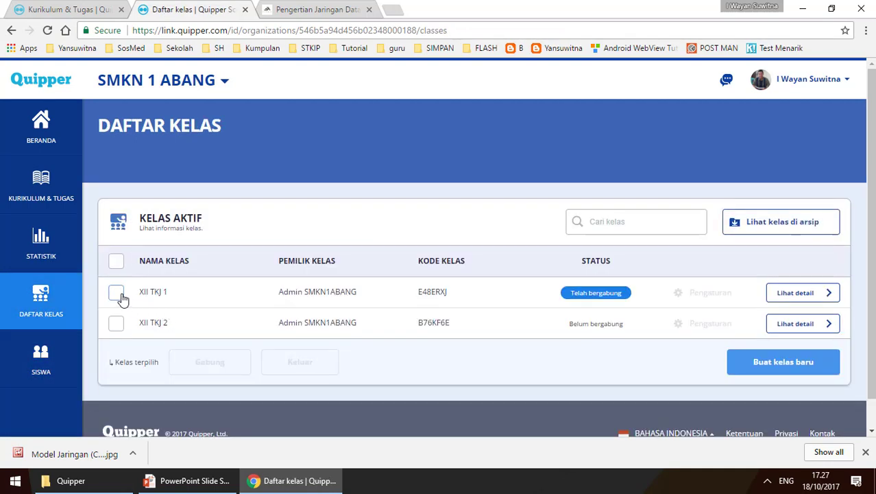
pyautogui.click(116, 324)
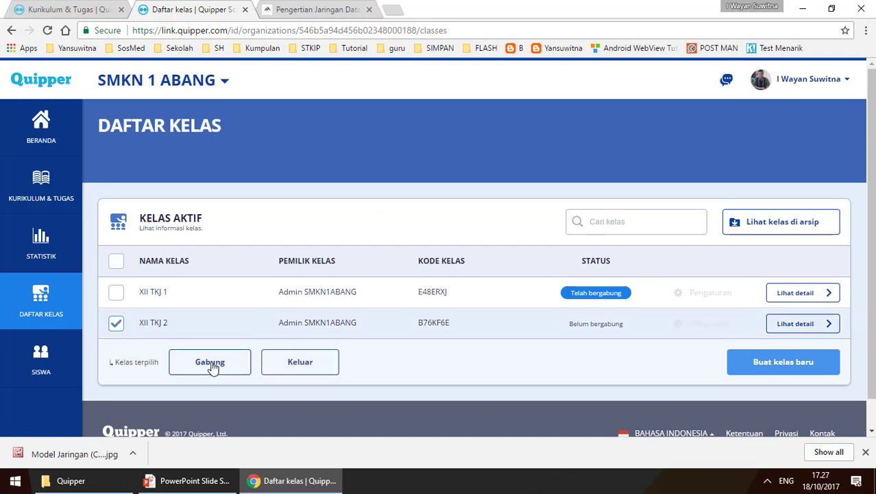
pyautogui.click(204, 359)
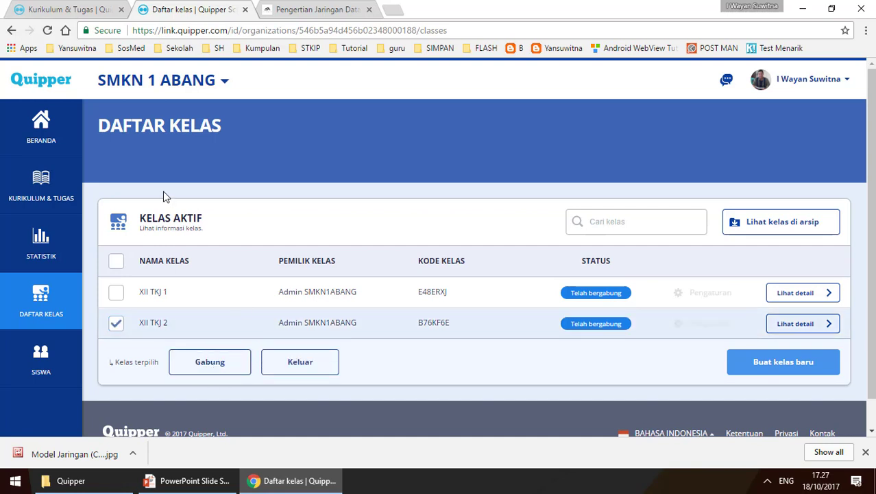
# - Look at the assignment page and inspect the topic "Topologi jaringan perusahaan" inside Rancang Bangun Jaringan XII-1
pyautogui.click(41, 189)
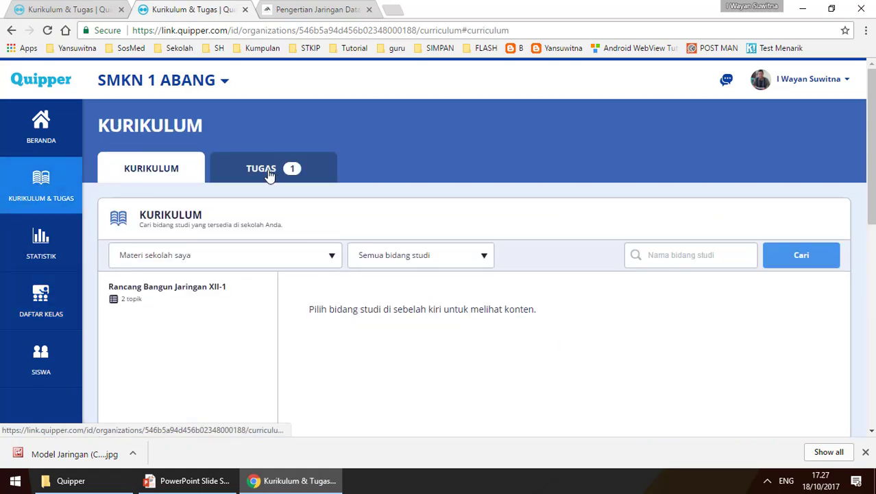
pyautogui.click(270, 175)
pyautogui.click(170, 173)
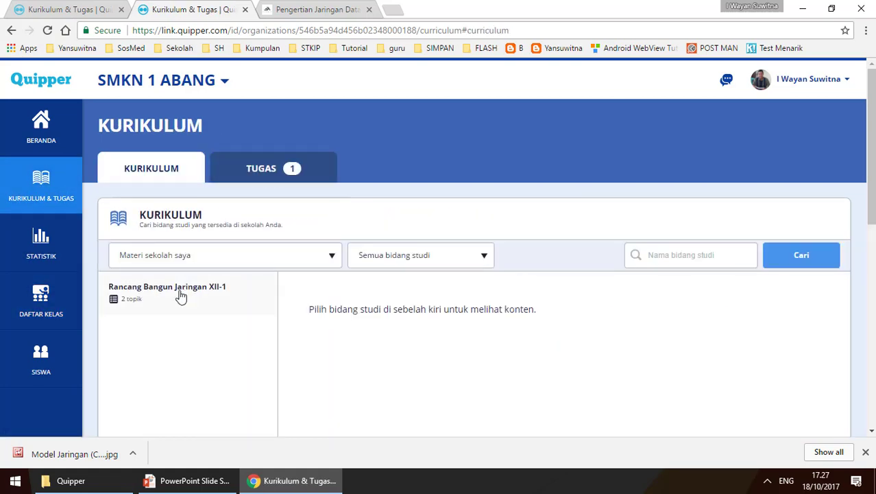
pyautogui.click(180, 297)
pyautogui.scroll(-1, 212, 288)
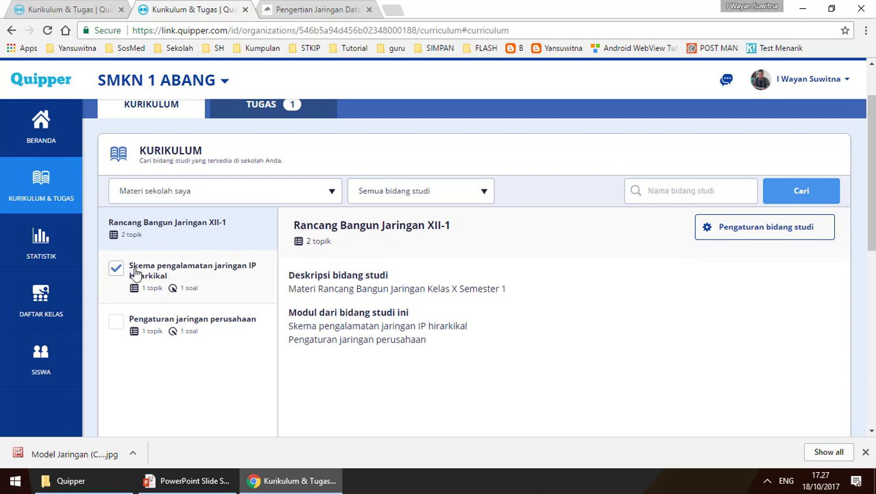
pyautogui.click(180, 276)
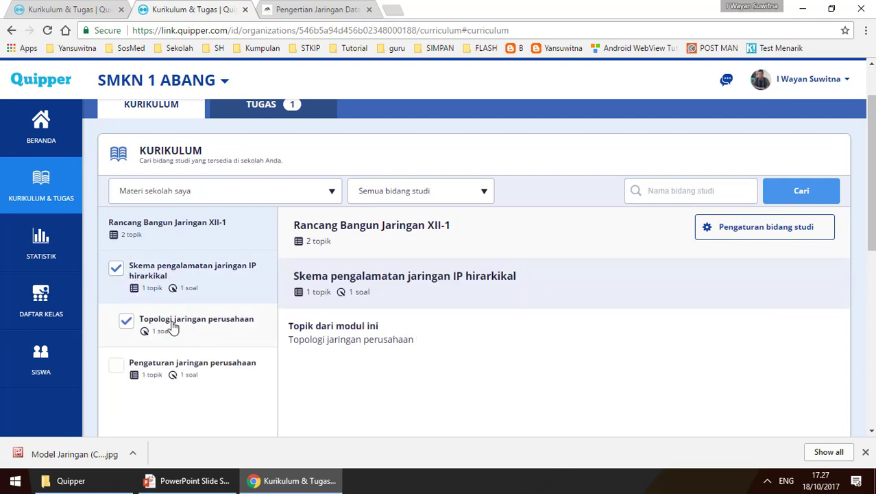
pyautogui.click(173, 328)
# - Recheck the class notice on the assignment page and delete all selected topics from the assignment
pyautogui.click(269, 110)
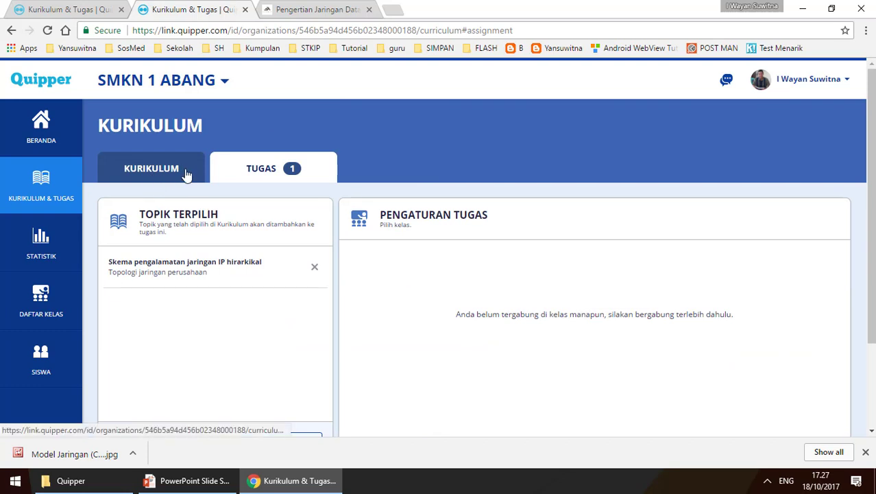
pyautogui.tripleClick(597, 322)
pyautogui.click(565, 321)
pyautogui.scroll(-2, 556, 301)
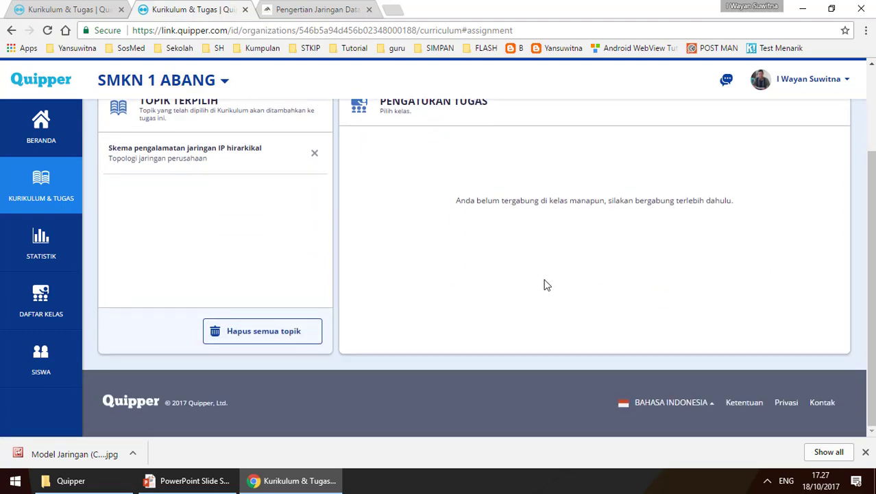
pyautogui.moveTo(504, 199); pyautogui.dragTo(652, 200)
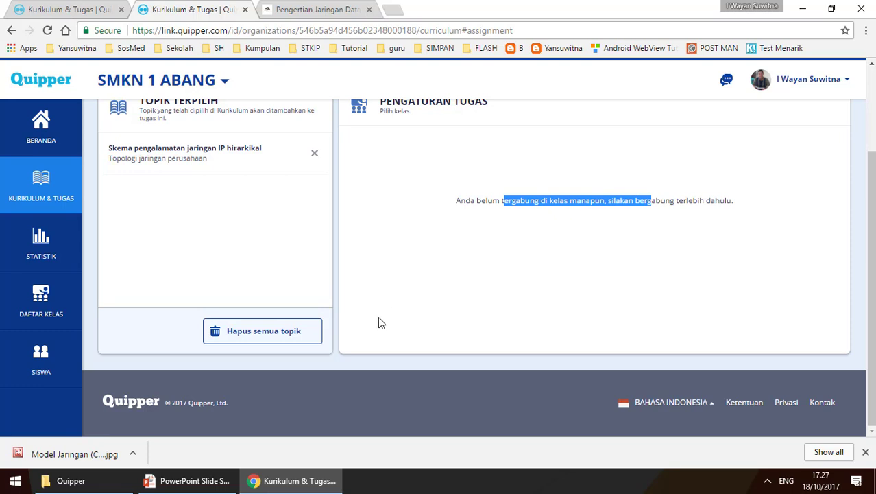
pyautogui.click(277, 336)
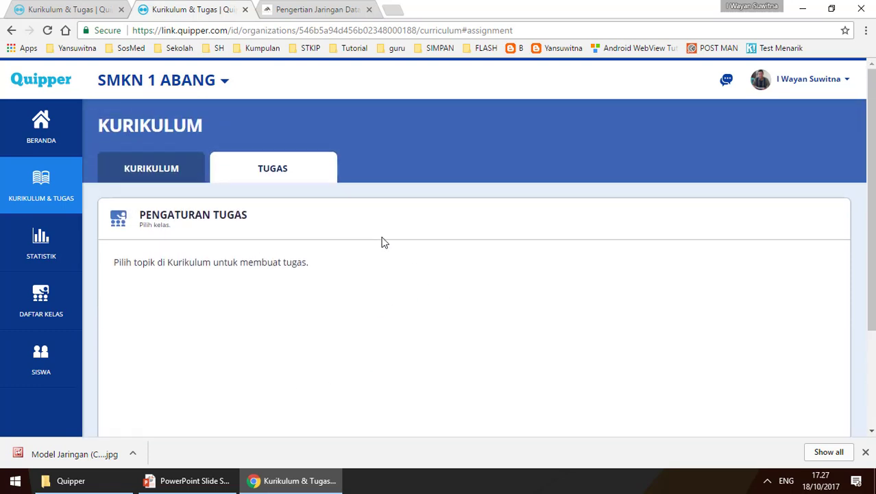
# - Return to the curriculum and look over the modules and topics listed under Rancang Bangun Jaringan XII-1
pyautogui.click(152, 174)
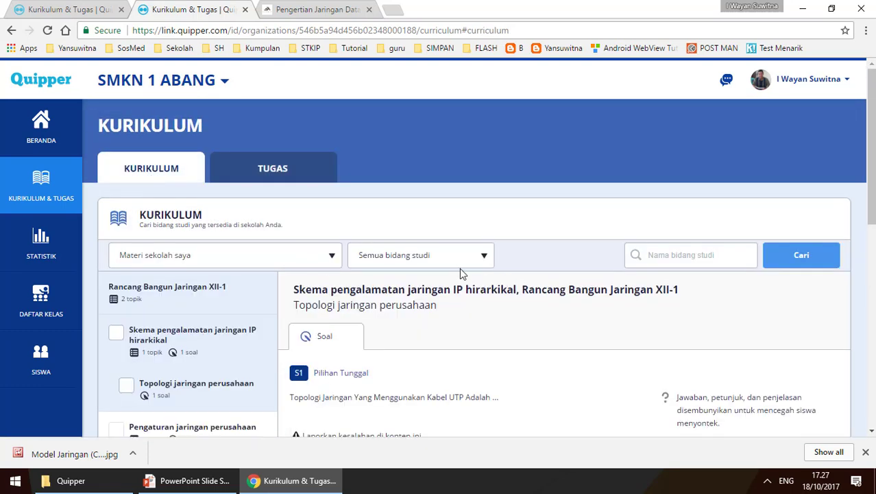
pyautogui.click(287, 255)
pyautogui.click(251, 342)
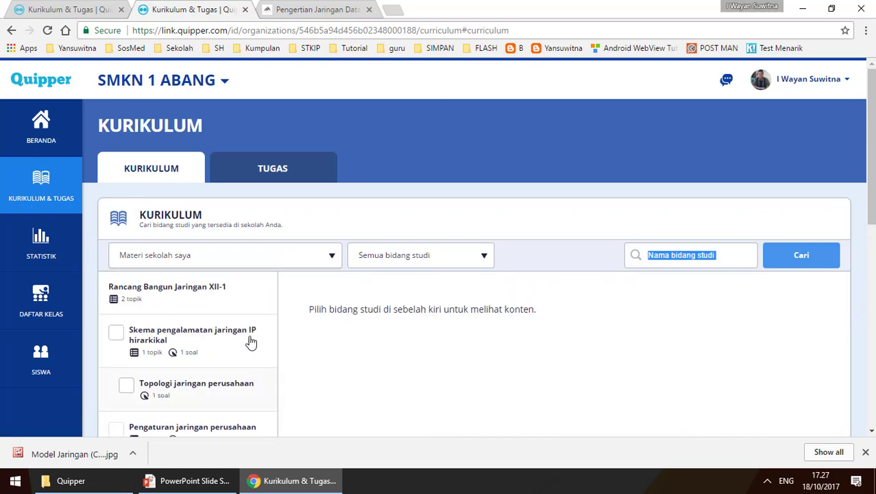
pyautogui.scroll(-2, 251, 342)
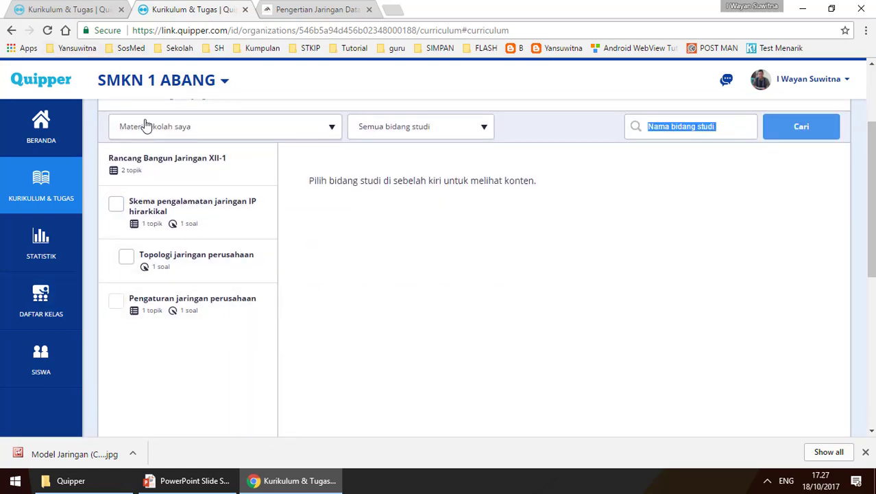
pyautogui.scroll(2, 145, 125)
# - Reload the curriculum page and check the join status of both classes in the class list
pyautogui.click(47, 30)
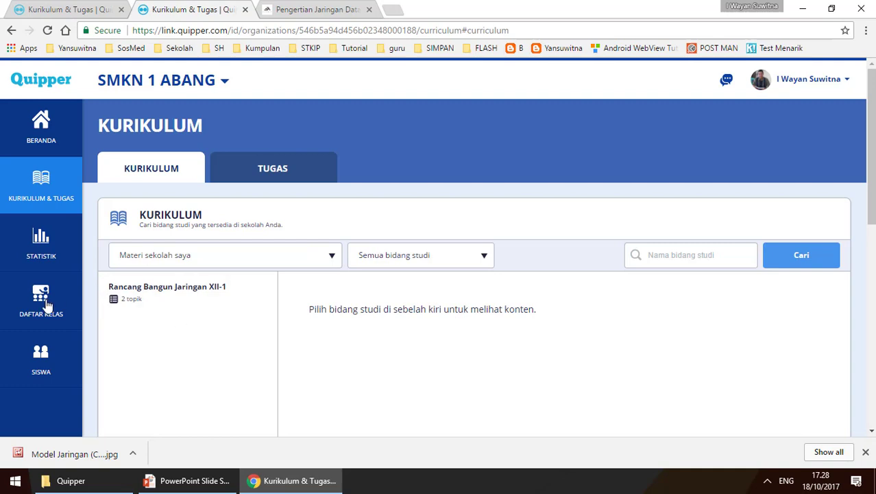
pyautogui.click(41, 302)
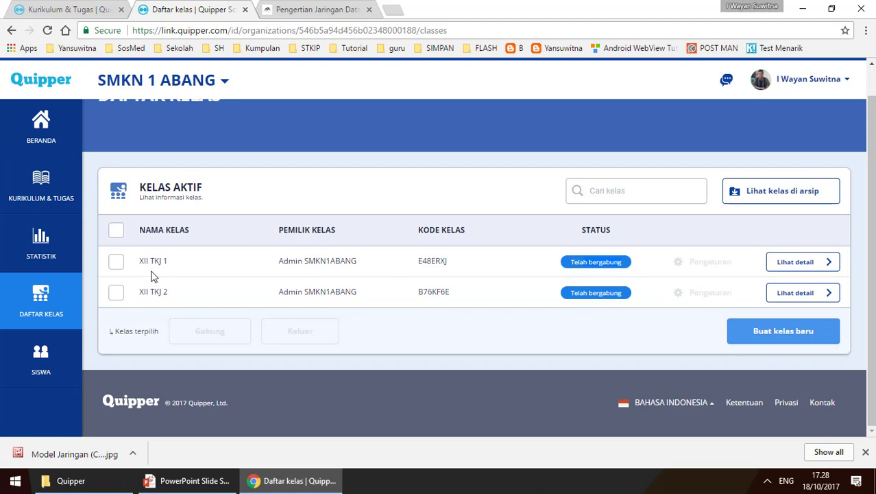
pyautogui.scroll(1, 196, 280)
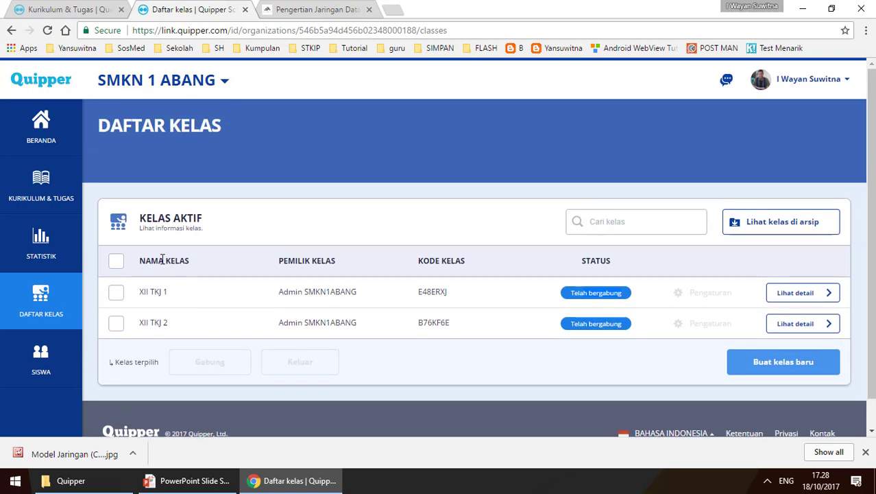
# - Select the topic "Topologi jaringan perusahaan" under Skema pengalamatan jaringan IP hirarkikal in Rancang Bangun Jaringan XII-1 for an assignment
pyautogui.click(32, 182)
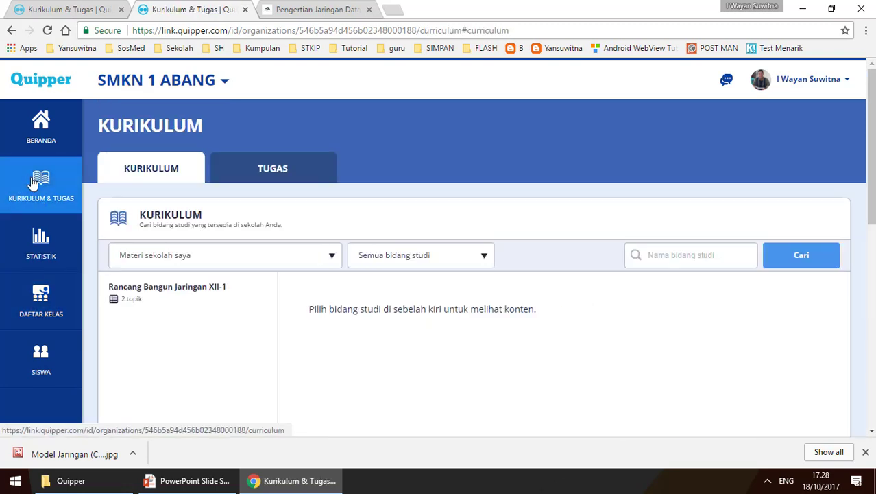
pyautogui.click(175, 304)
pyautogui.scroll(-2, 190, 299)
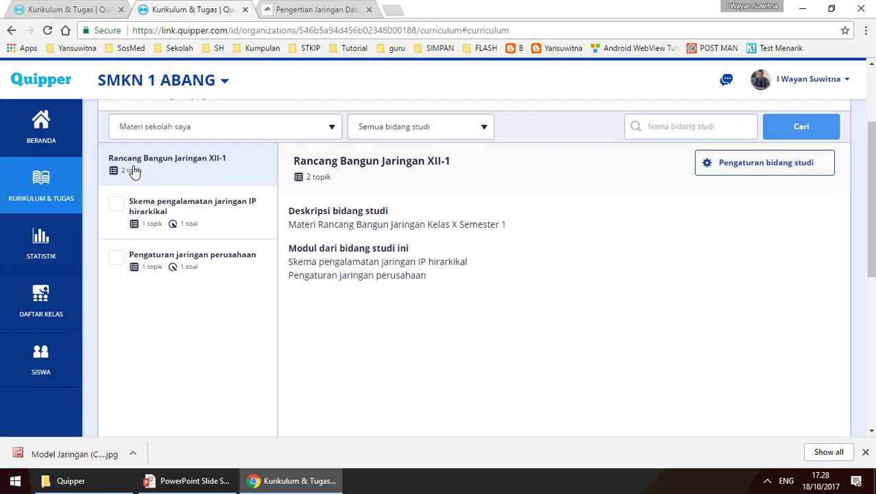
pyautogui.click(182, 219)
pyautogui.click(160, 262)
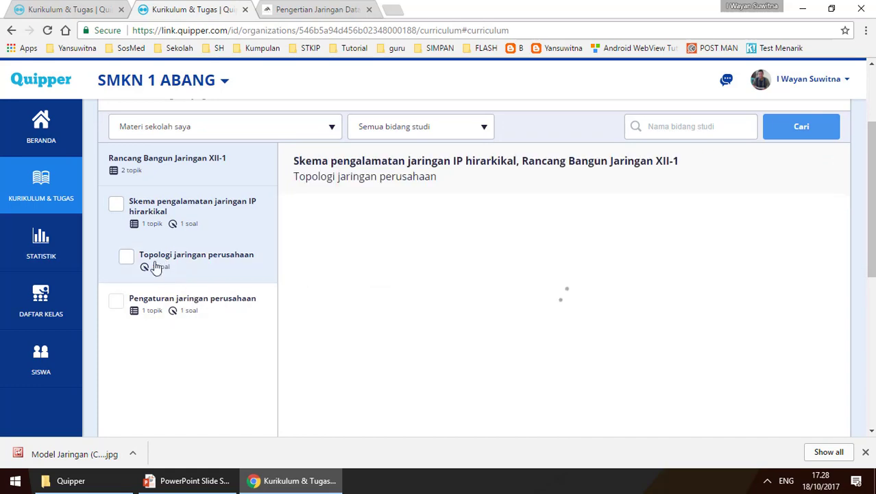
pyautogui.click(127, 257)
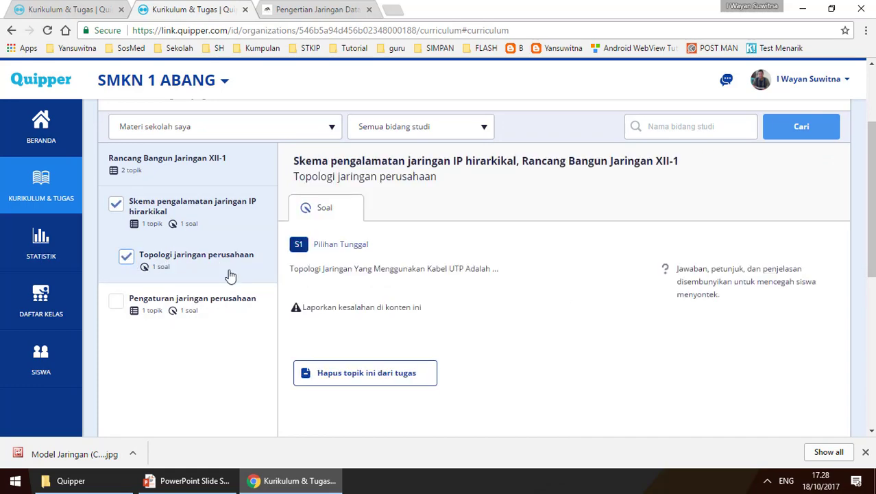
pyautogui.scroll(1, 231, 275)
pyautogui.scroll(-2, 231, 275)
pyautogui.scroll(3, 230, 275)
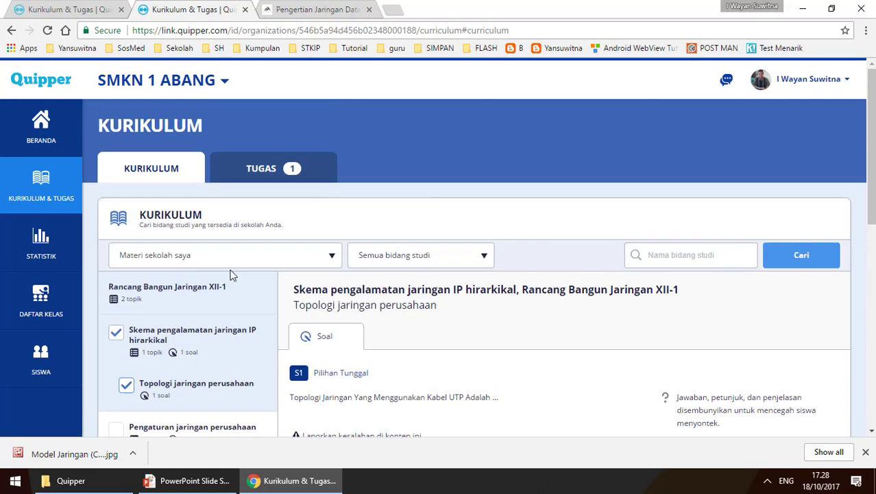
# - Set up the assignment for class XII TKJ 1 with the name "Tugas 1" and the announcement "Kerjakan Sendiri"
pyautogui.click(259, 171)
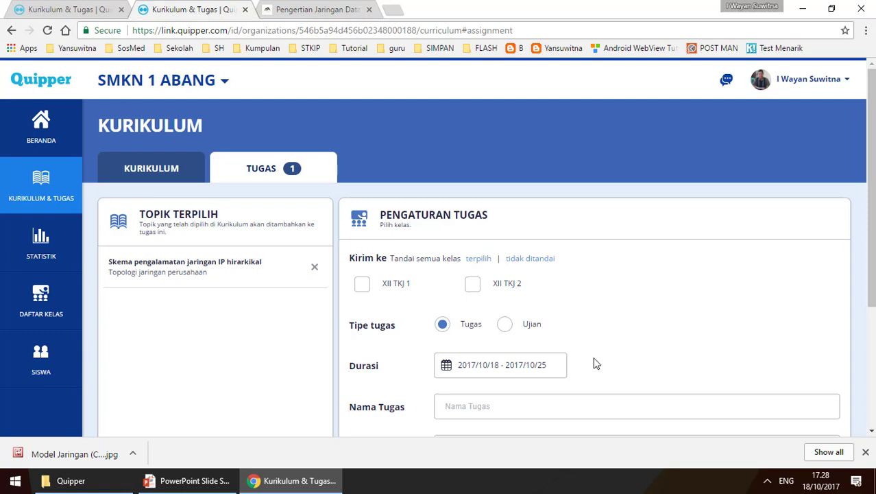
pyautogui.scroll(-1, 614, 360)
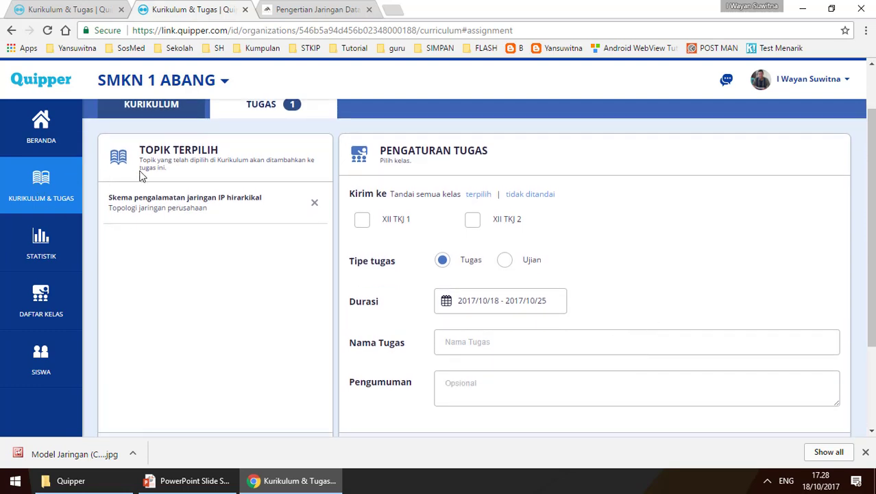
pyautogui.scroll(1, 254, 214)
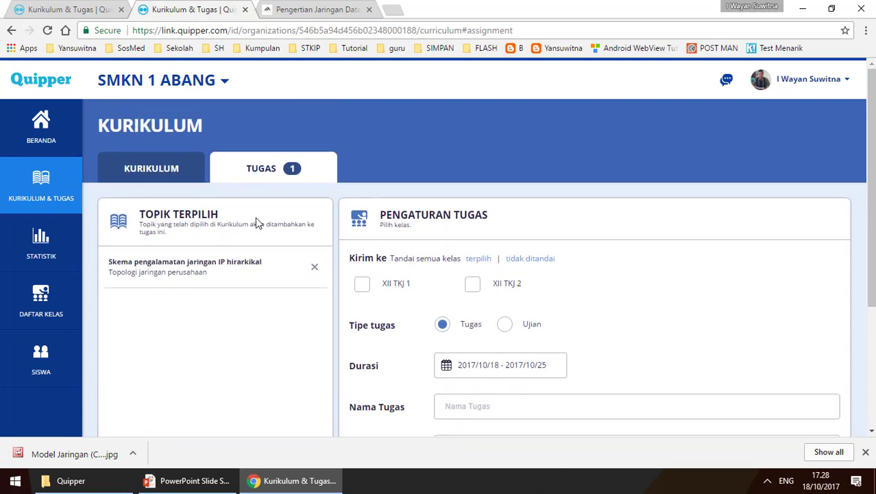
pyautogui.click(370, 287)
pyautogui.scroll(-1, 665, 347)
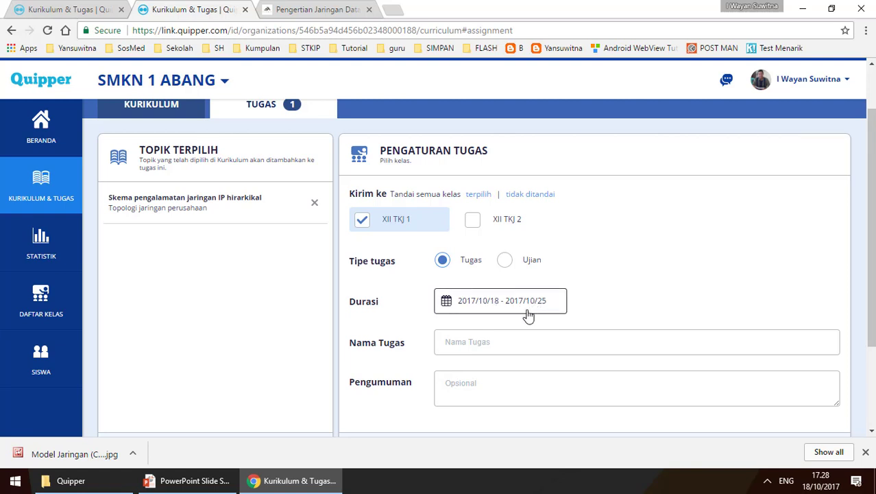
pyautogui.click(574, 339)
pyautogui.write('Tugas 1')
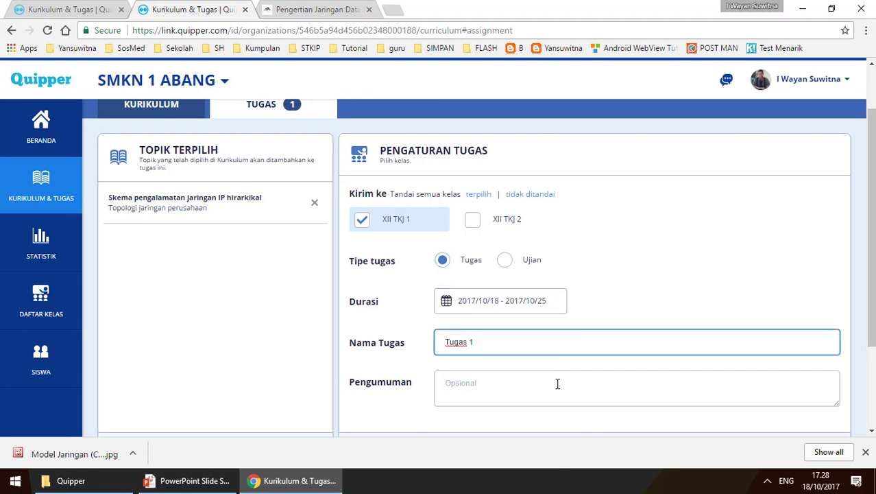
pyautogui.click(558, 384)
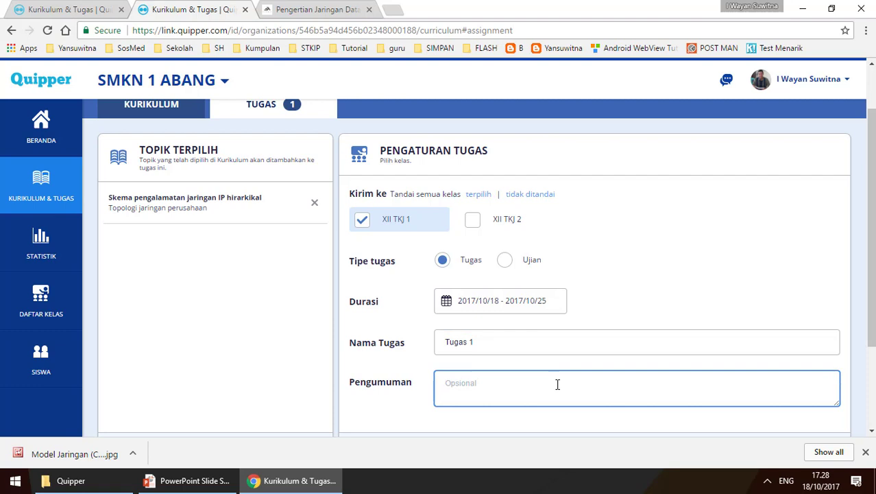
pyautogui.write('Kerjakan Sendiri')
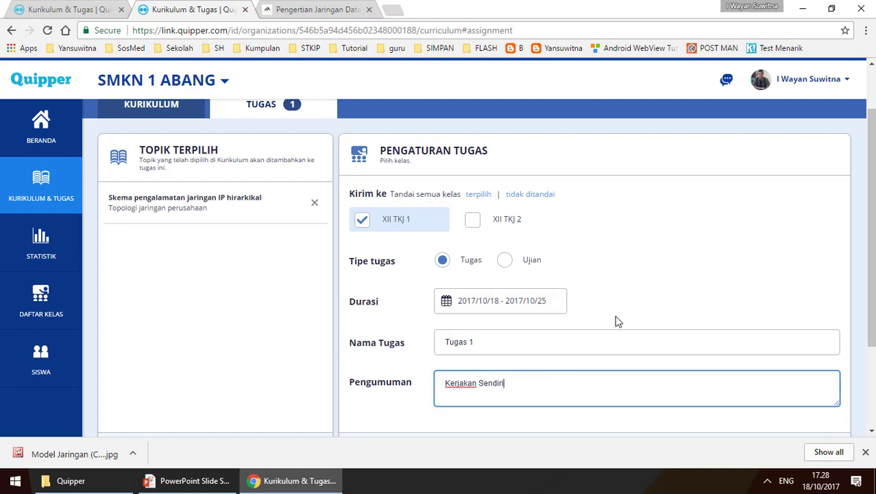
# - Send the Tugas 1 assignment, read the delivery notice and close it
pyautogui.scroll(-1, 617, 321)
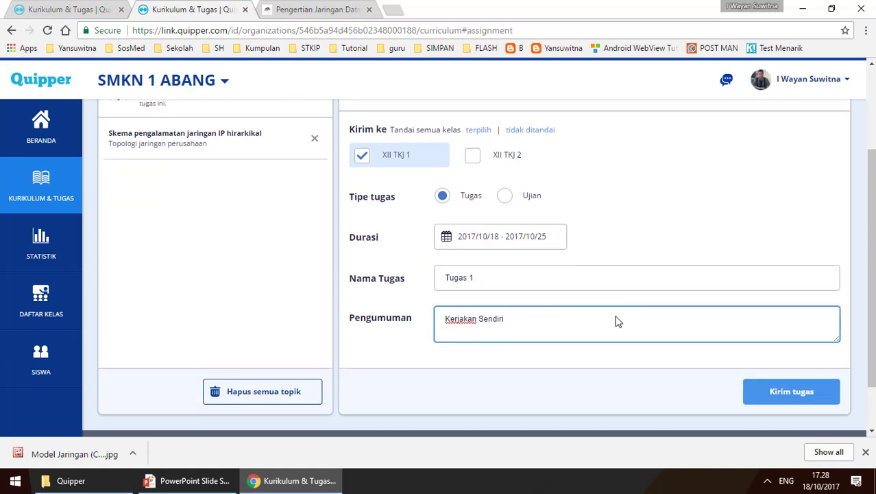
pyautogui.click(775, 398)
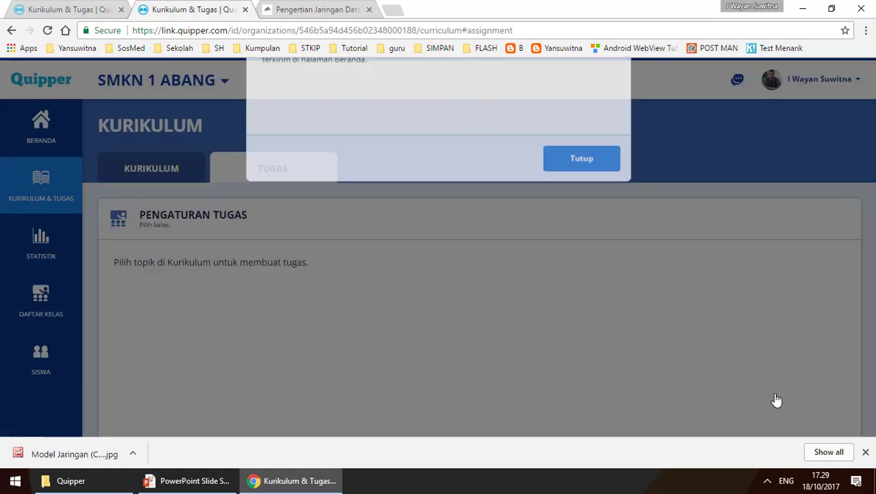
pyautogui.moveTo(266, 137); pyautogui.dragTo(388, 135)
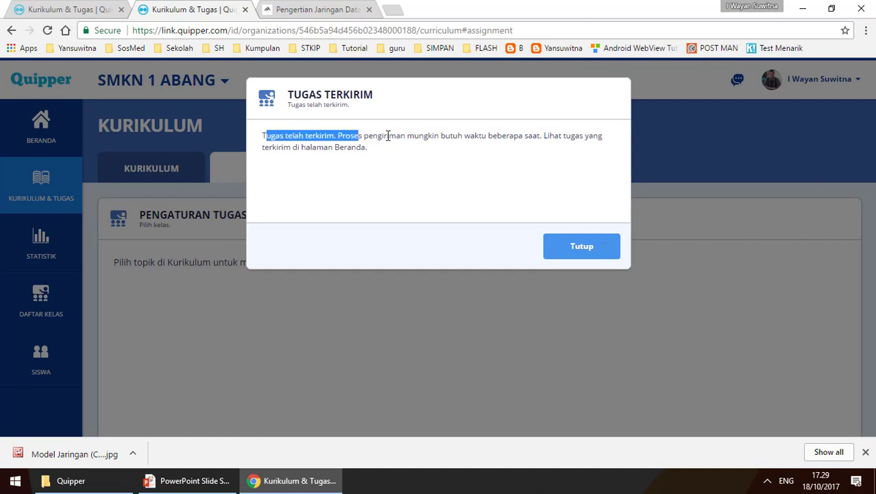
pyautogui.moveTo(441, 135); pyautogui.dragTo(522, 135)
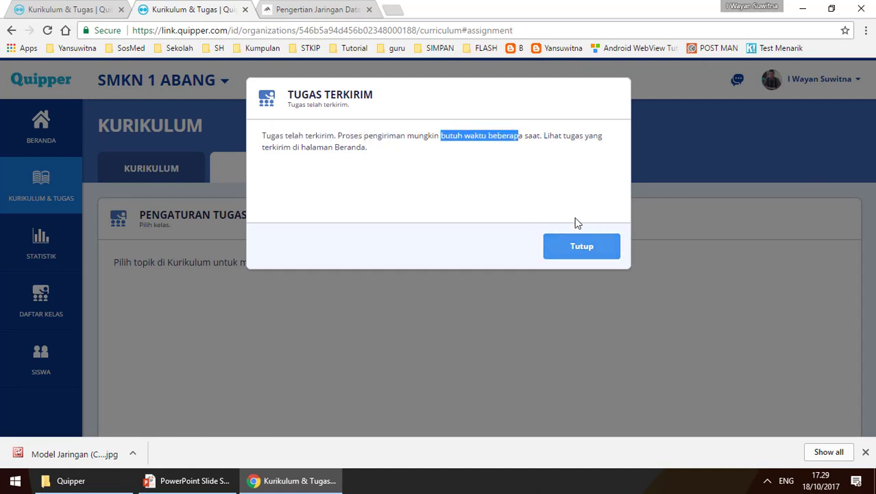
pyautogui.click(583, 251)
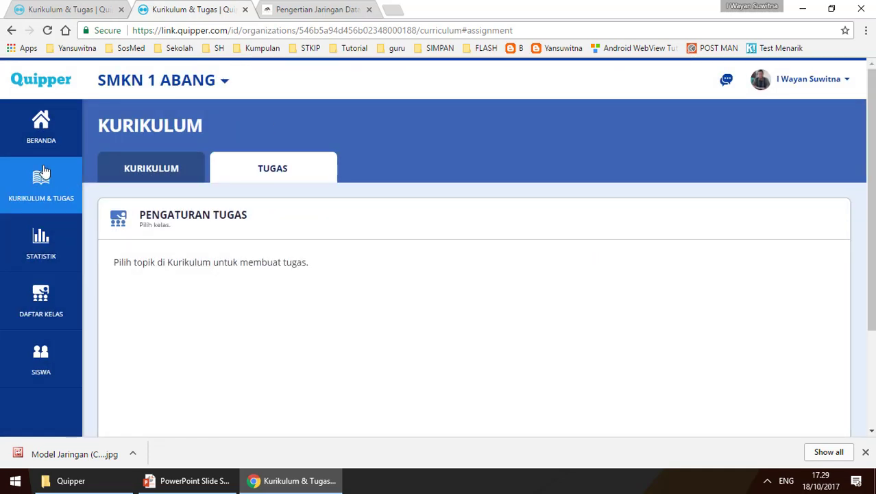
# - Review the active assignments and class cards on the Beranda page
pyautogui.click(41, 131)
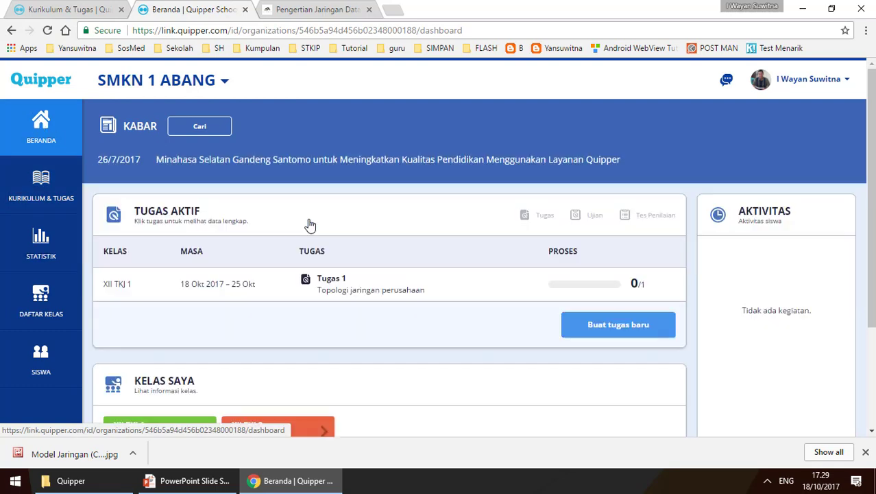
pyautogui.scroll(-2, 310, 225)
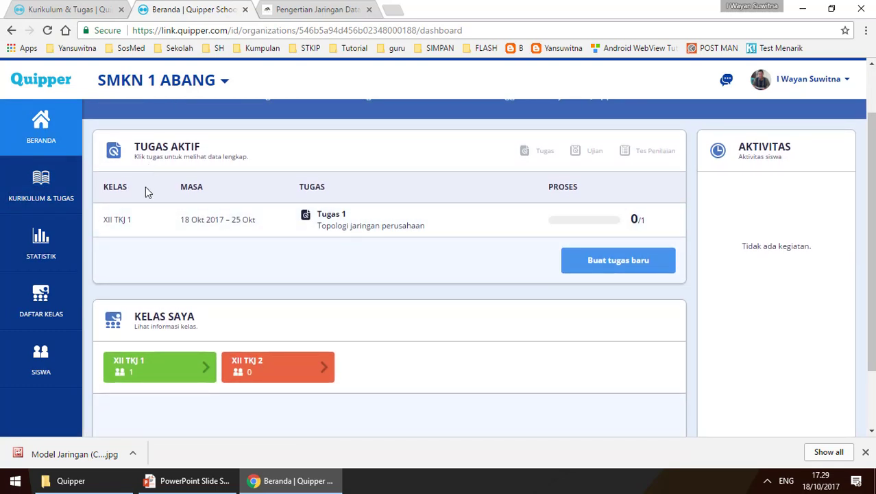
pyautogui.scroll(-1, 137, 245)
pyautogui.scroll(2, 140, 245)
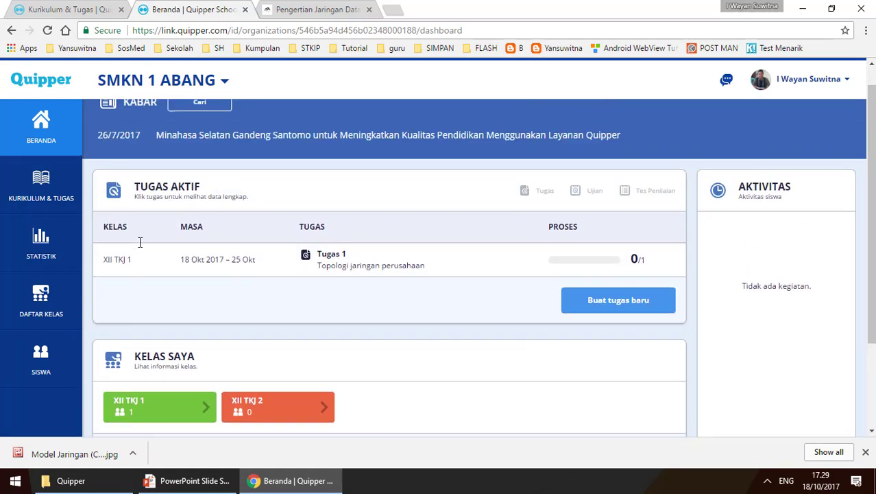
pyautogui.scroll(-1, 140, 244)
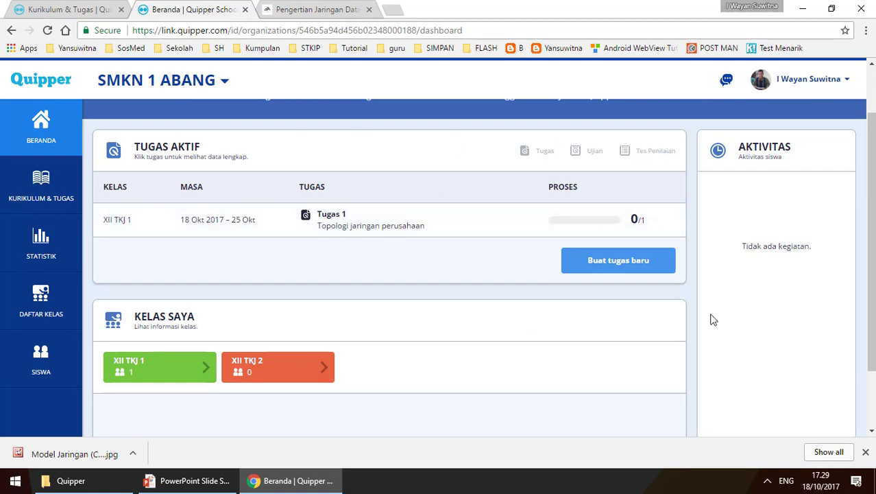
# - Start a new assignment and select the topic "IP Address" under Pengaturan jaringan perusahaan in Rancang Bangun Jaringan XII-1
pyautogui.click(608, 263)
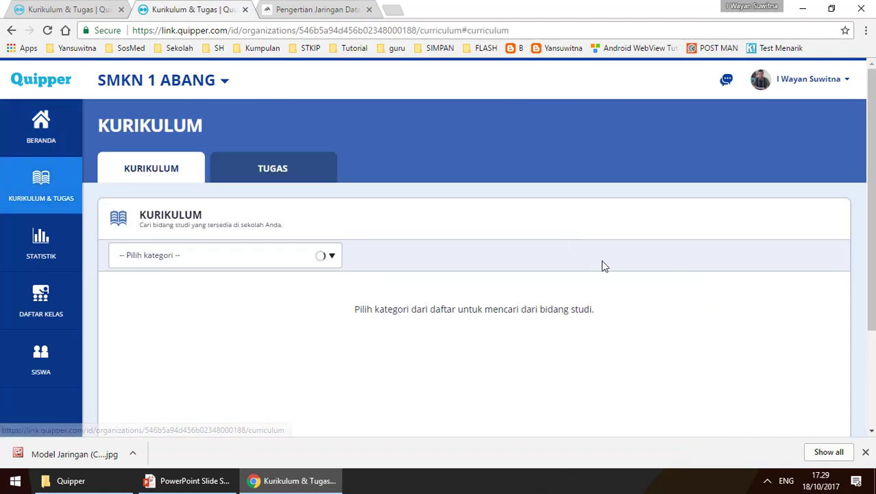
pyautogui.click(303, 261)
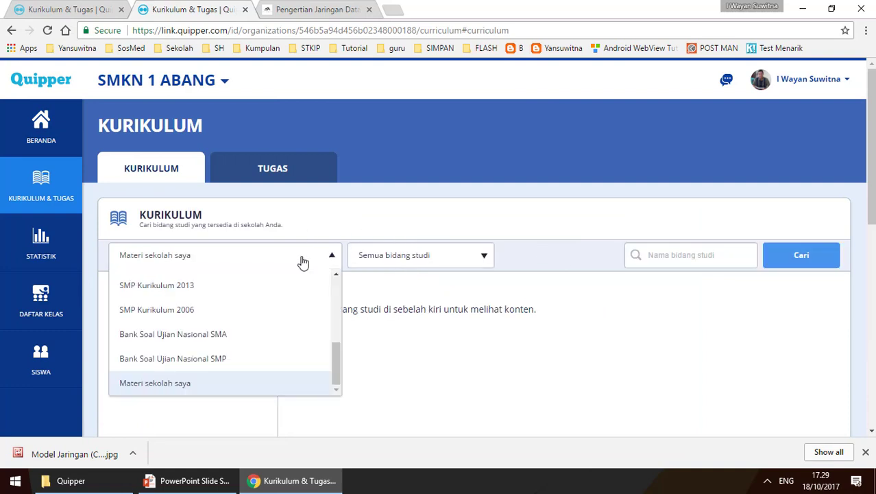
pyautogui.click(404, 327)
pyautogui.click(164, 293)
pyautogui.scroll(-1, 165, 295)
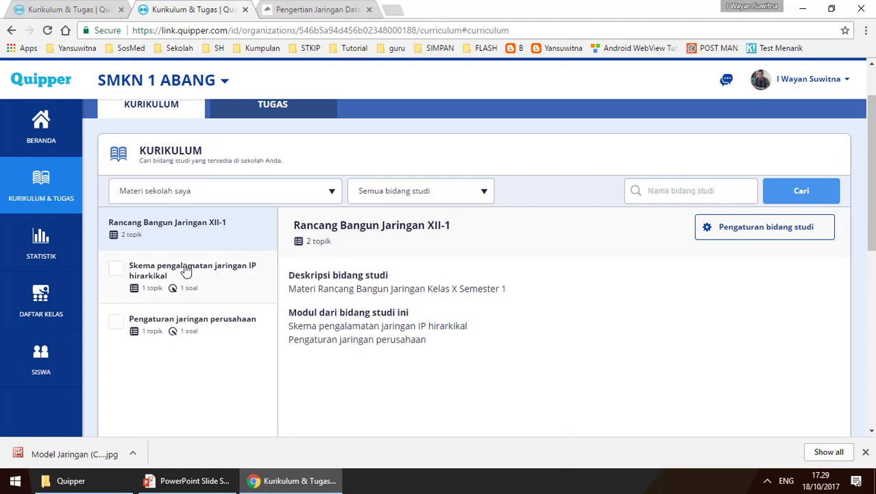
pyautogui.click(171, 331)
pyautogui.scroll(-1, 220, 336)
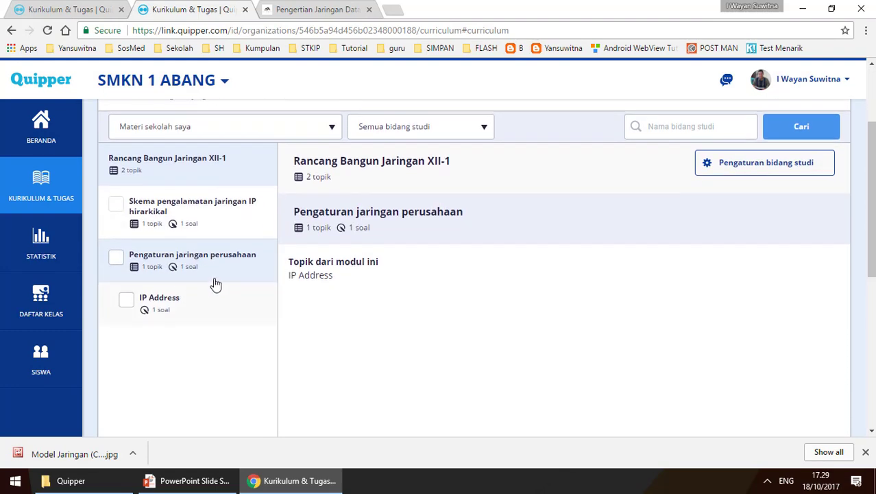
pyautogui.click(126, 304)
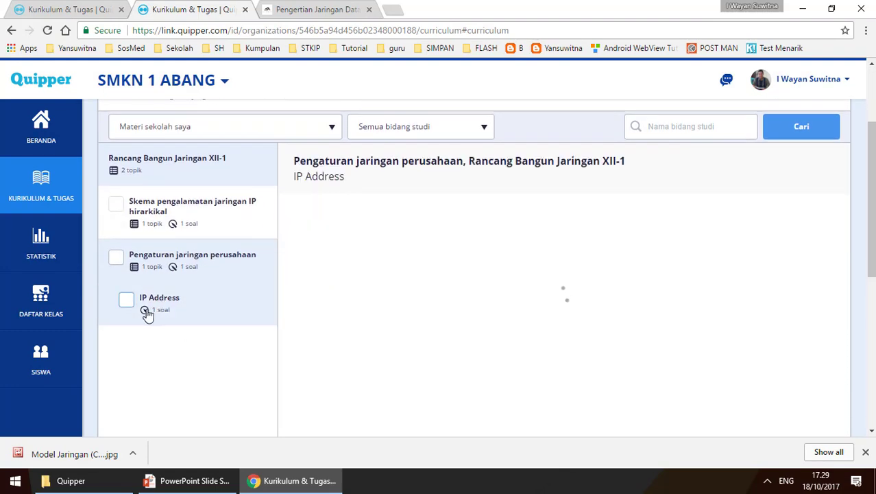
pyautogui.scroll(2, 328, 269)
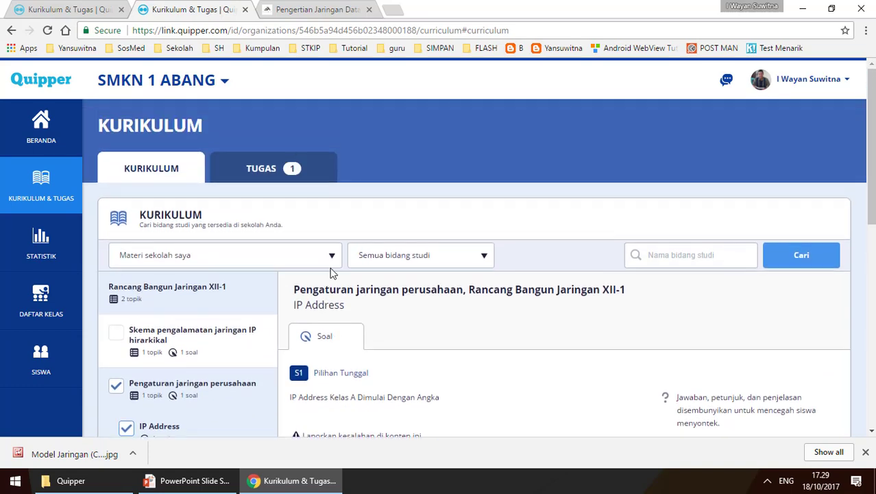
# - Set up the assignment for class XII TKJ 2 with the name "Tugas IP" and the announcement "Kerjakan Sendiri"
pyautogui.click(264, 173)
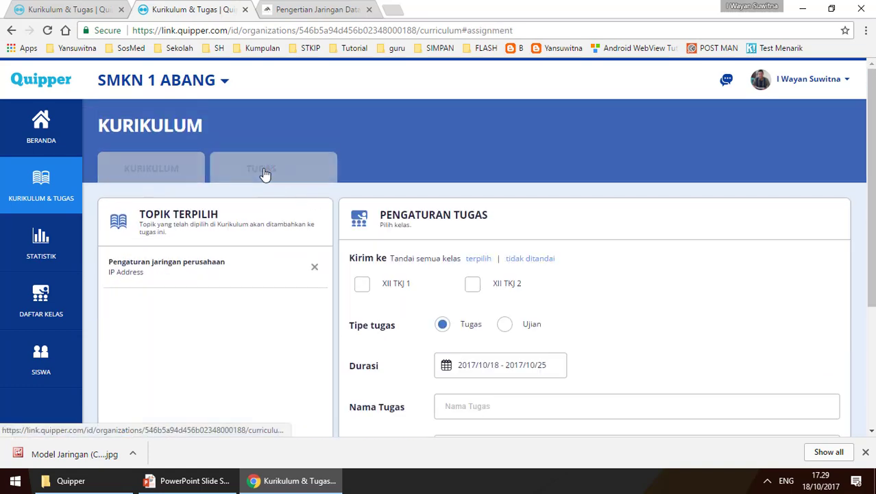
pyautogui.click(472, 284)
pyautogui.scroll(-2, 480, 305)
pyautogui.click(478, 280)
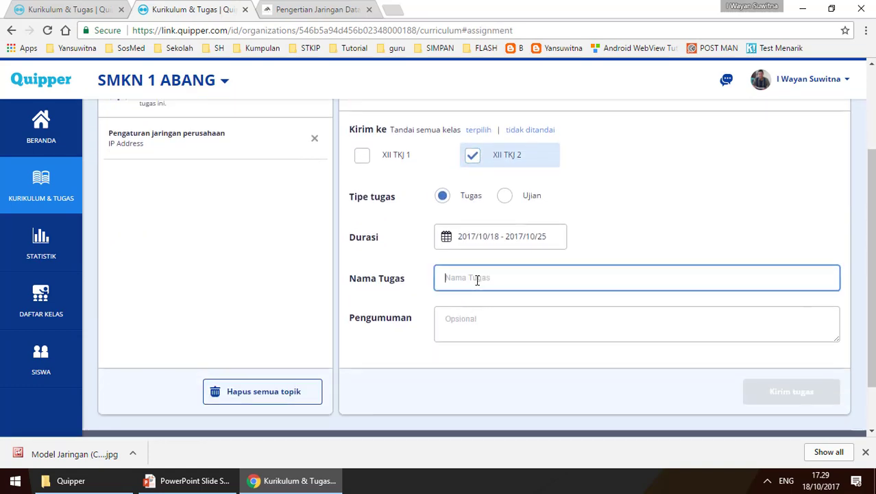
pyautogui.write('Tugas IP')
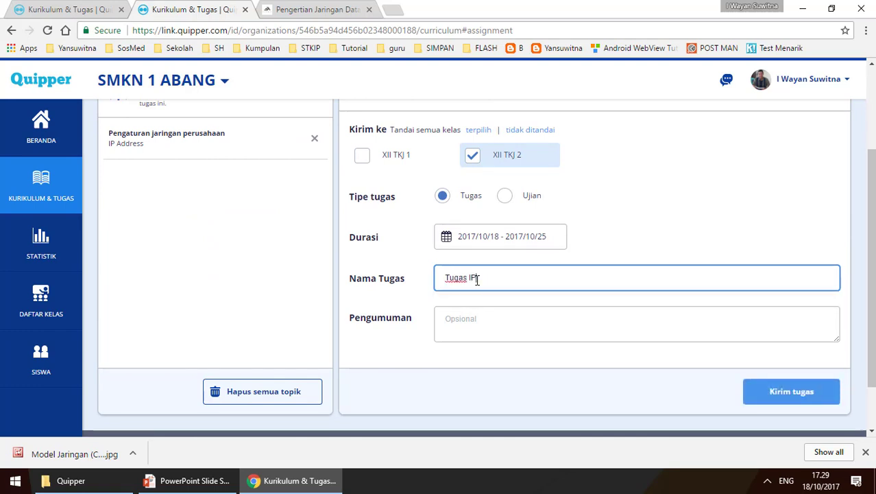
pyautogui.press('Tab')
pyautogui.write('Ker')
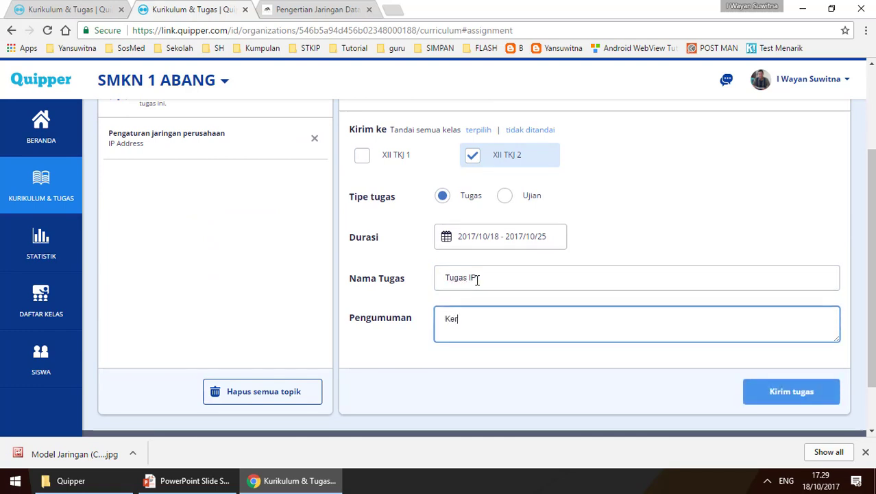
pyautogui.write('jakan Sendiri')
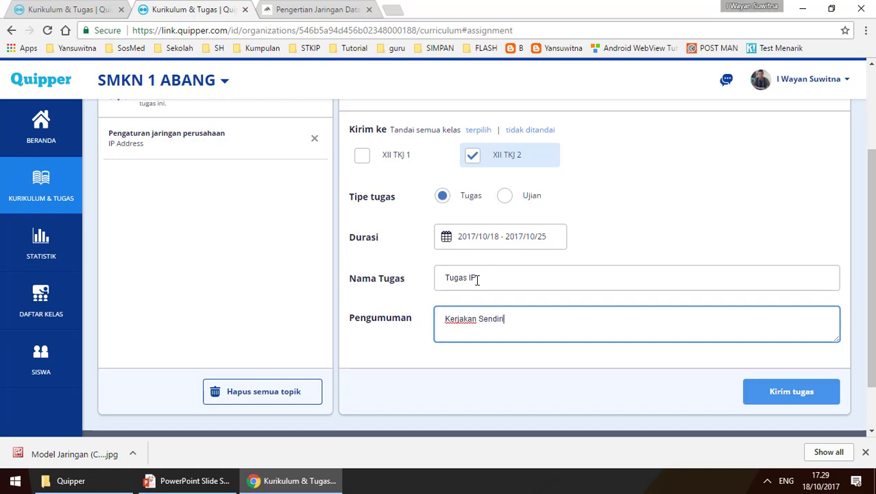
# - Send the Tugas IP assignment and close the delivery notice
pyautogui.scroll(2, 722, 369)
pyautogui.scroll(-3, 722, 369)
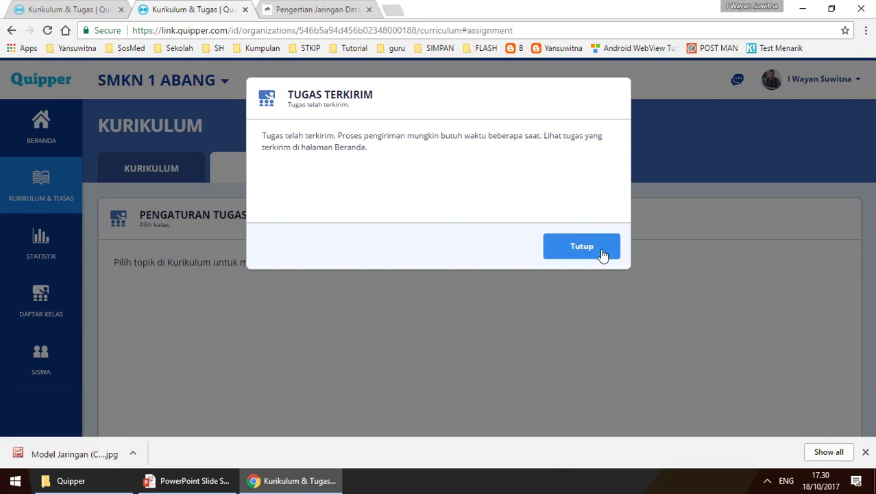
pyautogui.click(603, 254)
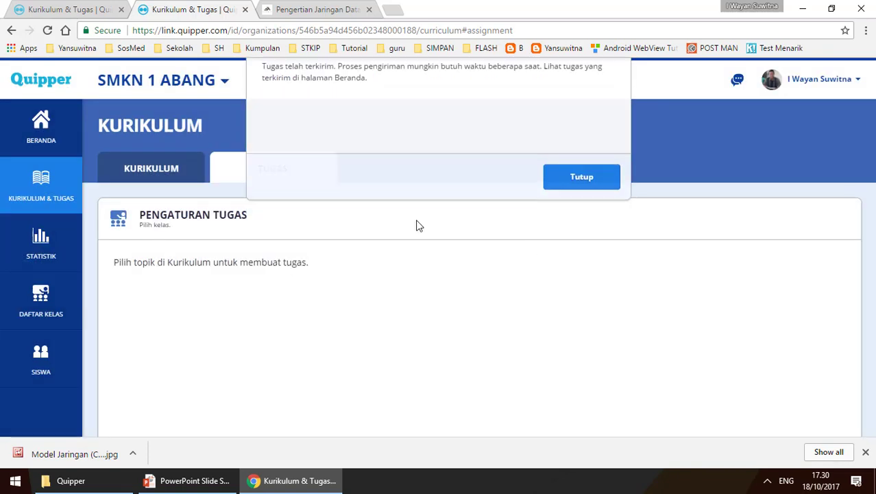
# - Return to the Beranda page and check the class, period and progress of both active assignments
pyautogui.click(63, 136)
pyautogui.scroll(-2, 637, 274)
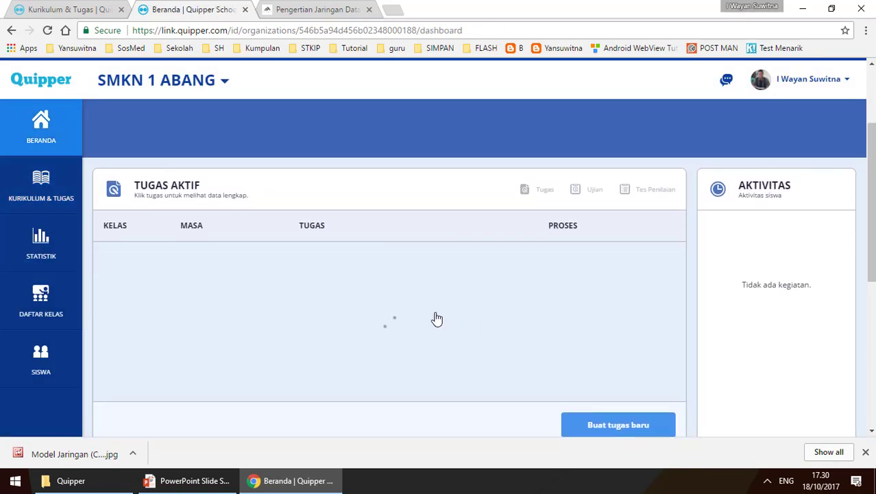
pyautogui.scroll(-2, 437, 319)
pyautogui.scroll(1, 437, 318)
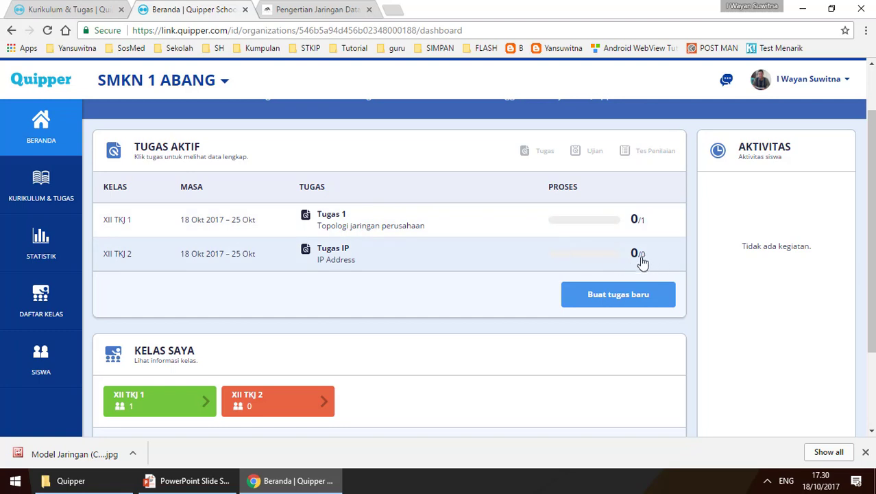
pyautogui.scroll(1, 644, 261)
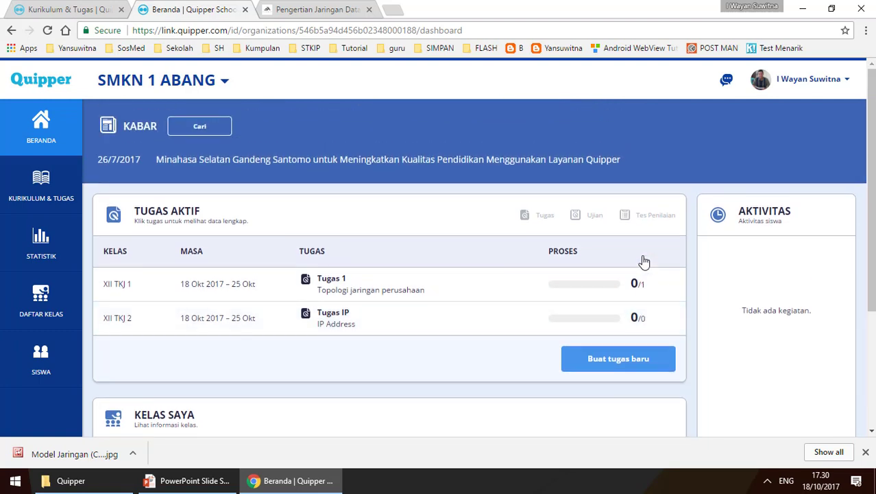
# - Switch to the PowerPoint slide show and advance to the slide "Memberikan Tugas Kelas"
pyautogui.click(206, 478)
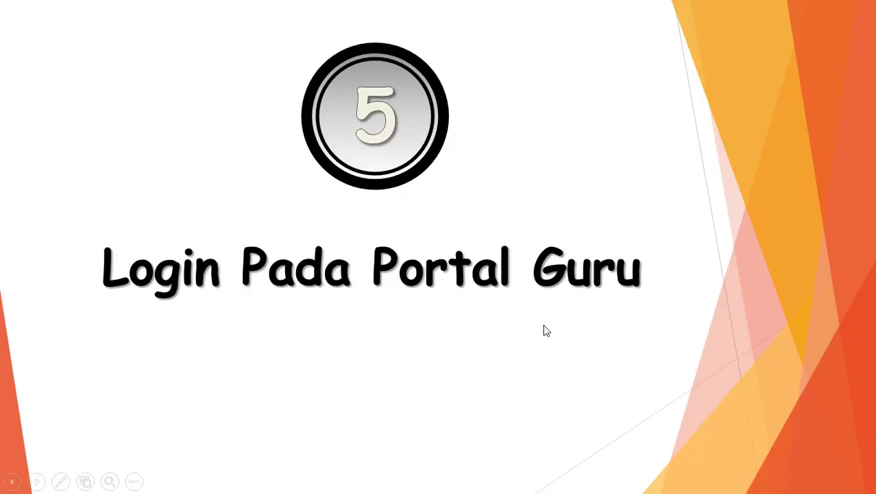
pyautogui.click(545, 330)
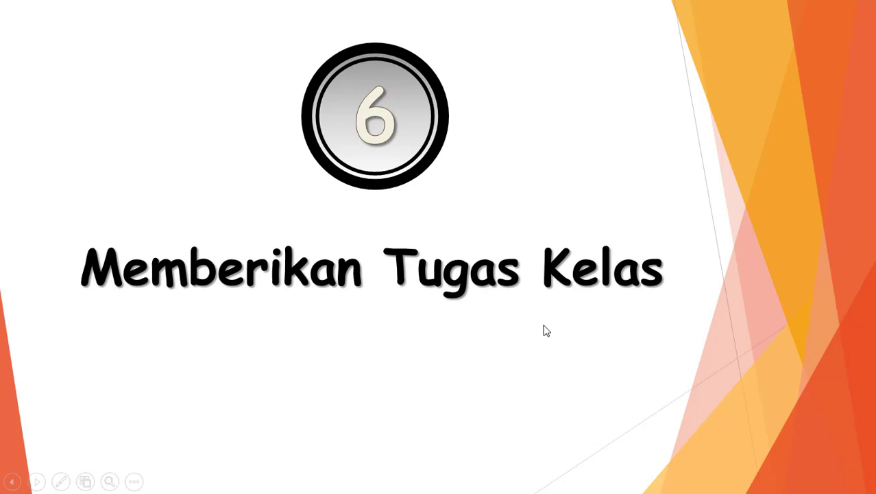